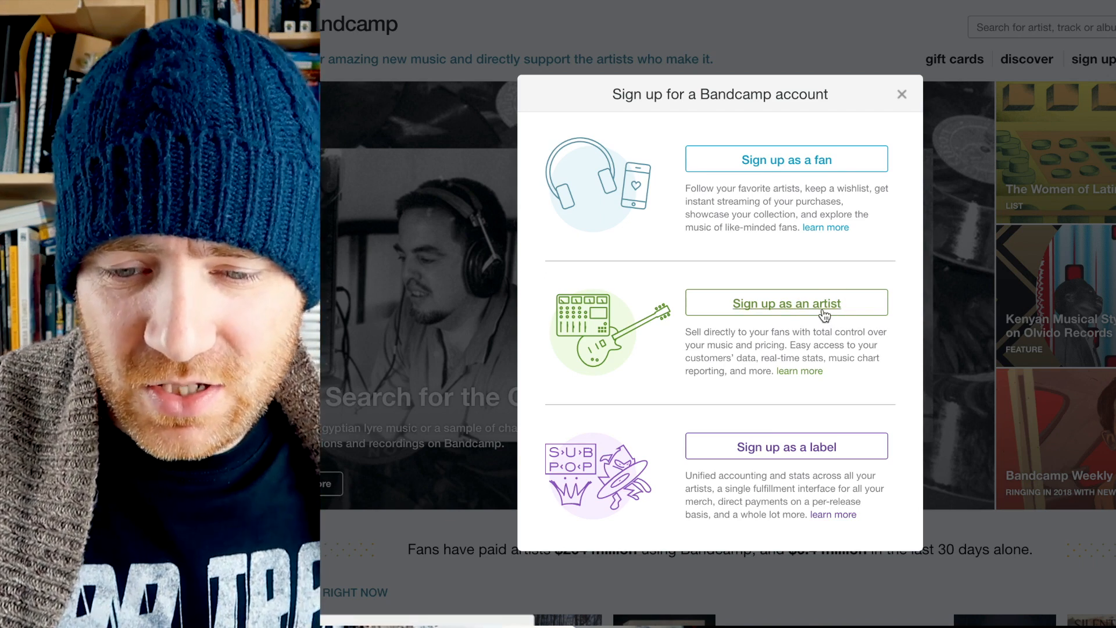
Start signing up for an artist account and enter MyEvilClementine as the username.
{"action": "left_click", "coordinate": [824, 315]}
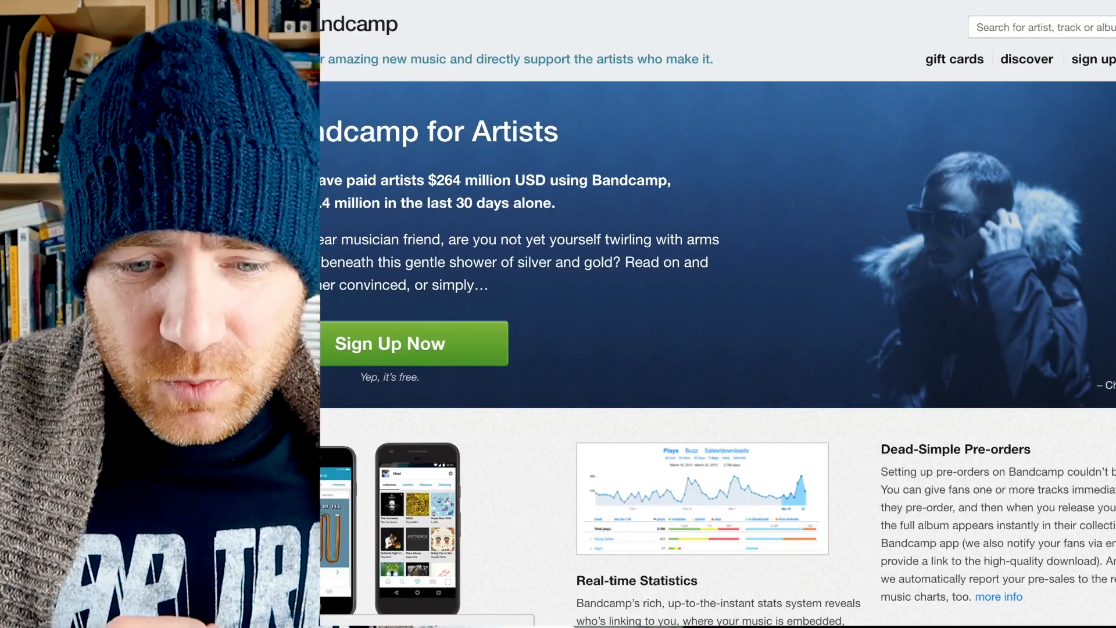
{"action": "left_click", "coordinate": [390, 344]}
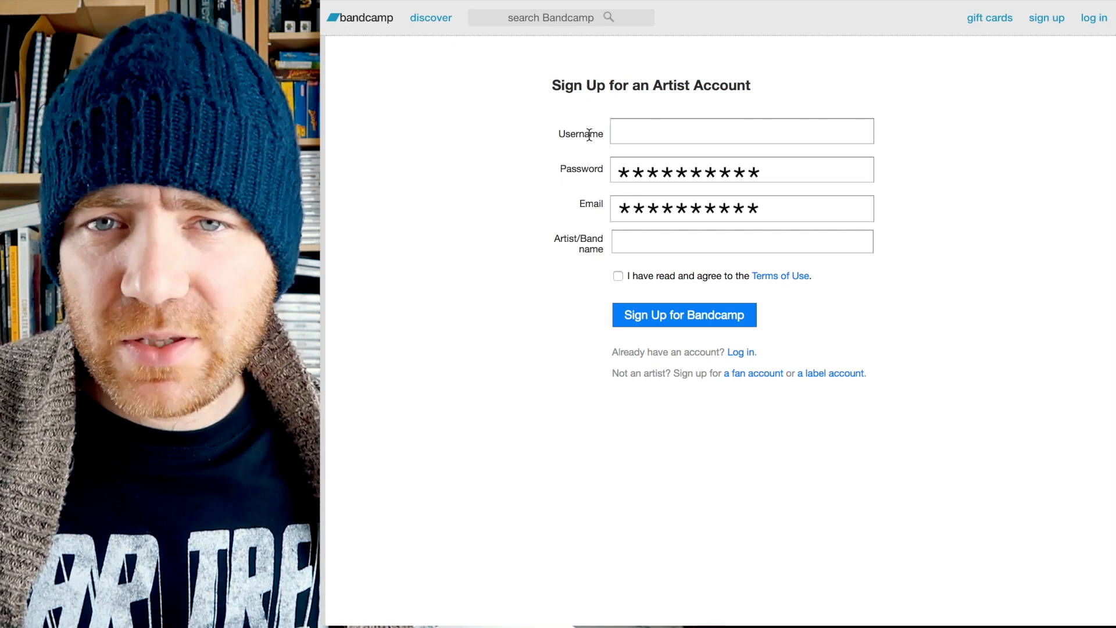
{"action": "type", "text": "mY"}
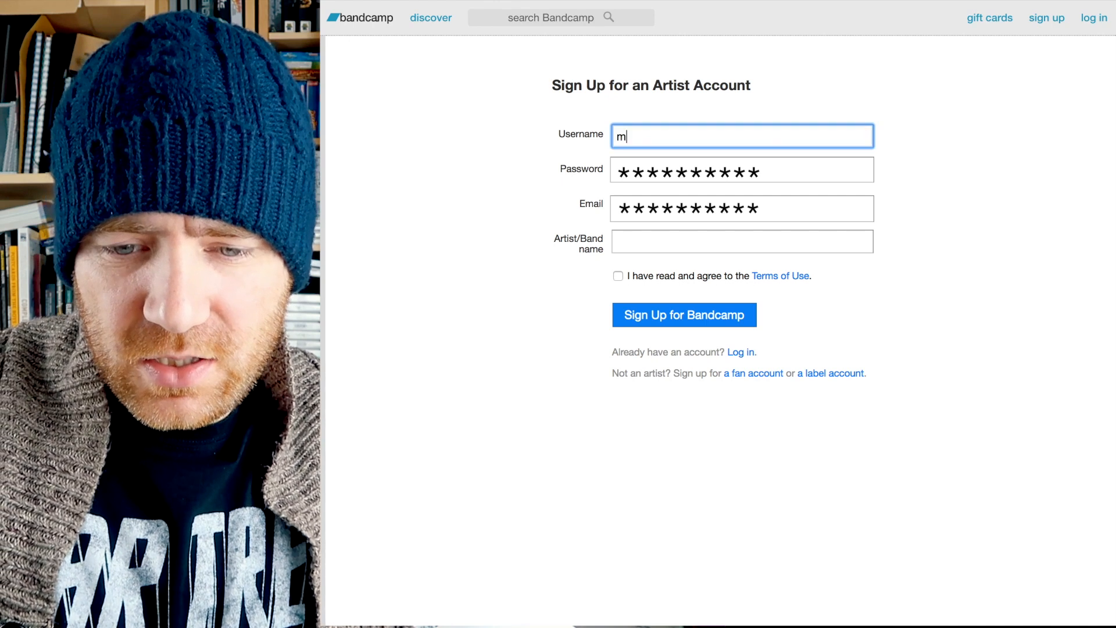
{"action": "key", "text": "BackSpace"}
{"action": "key", "text": "BackSpace"}
{"action": "type", "text": "MyEvil"}
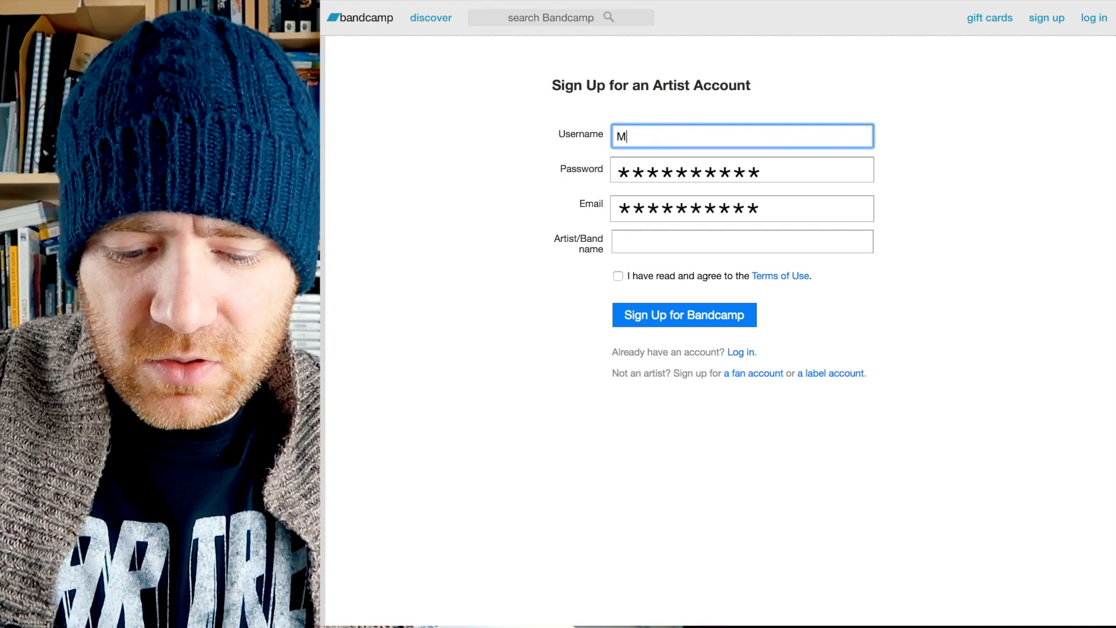
{"action": "type", "text": "Clementine"}
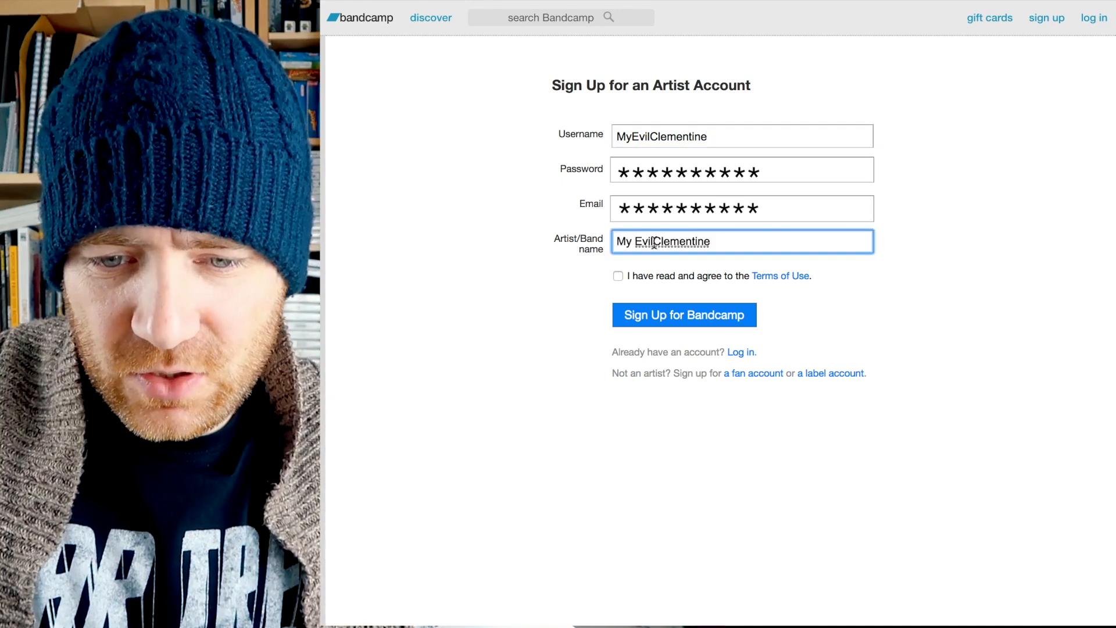
Correct the artist/band name to "My Evil Clementine", agree to the Terms of Use, and submit the sign-up with the robot check completed.
{"action": "left_click", "coordinate": [653, 242]}
{"action": "left_click", "coordinate": [621, 278]}
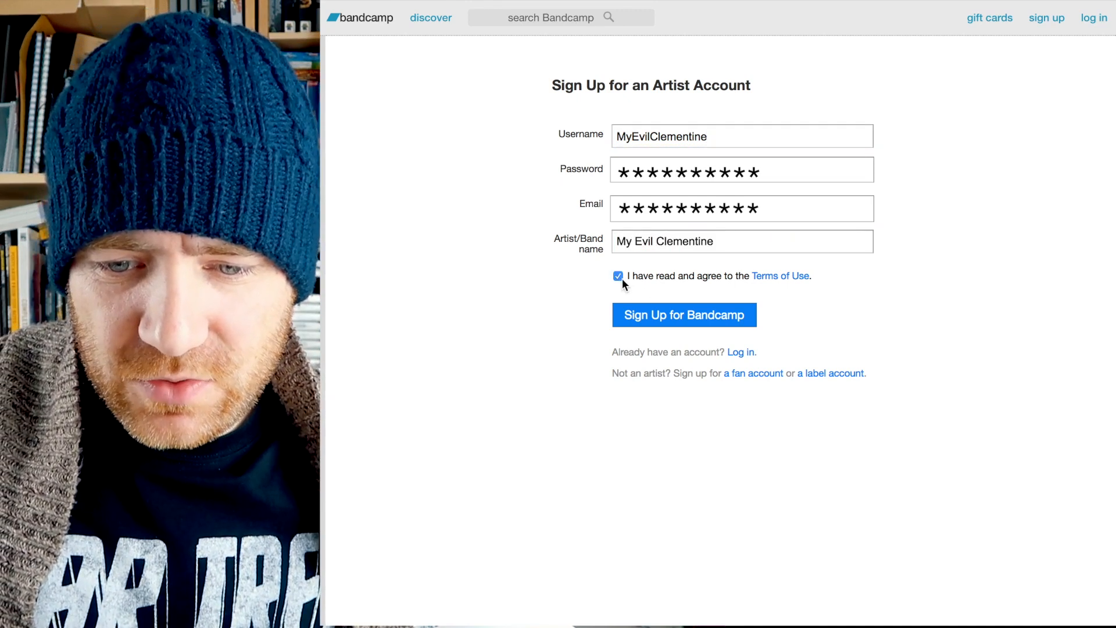
{"action": "left_click", "coordinate": [655, 314]}
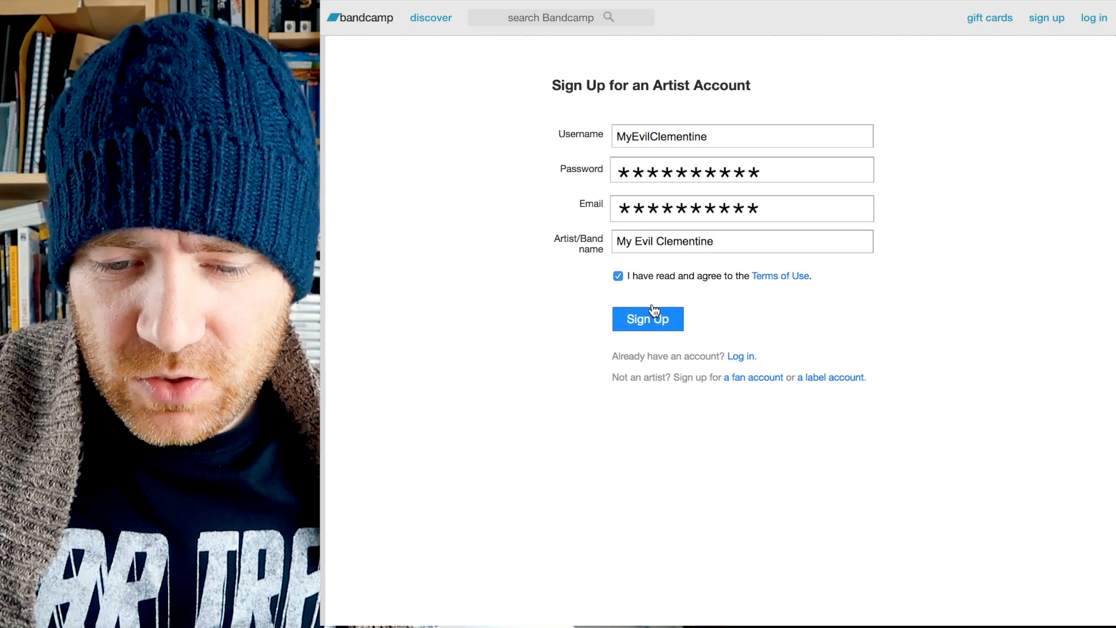
{"action": "left_click", "coordinate": [635, 364]}
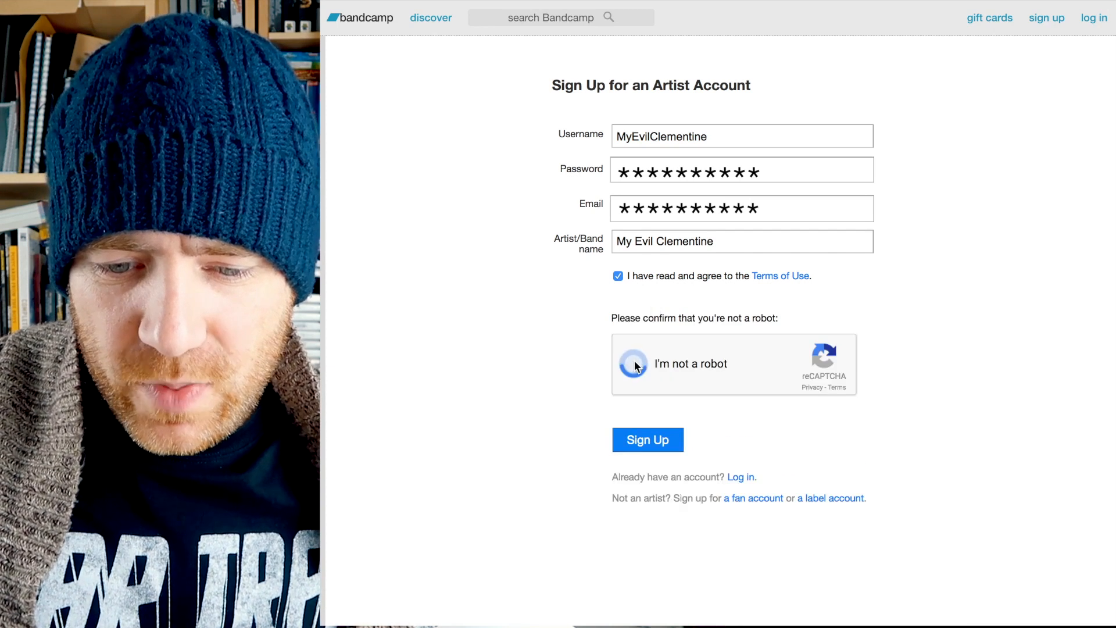
{"action": "left_click", "coordinate": [642, 445]}
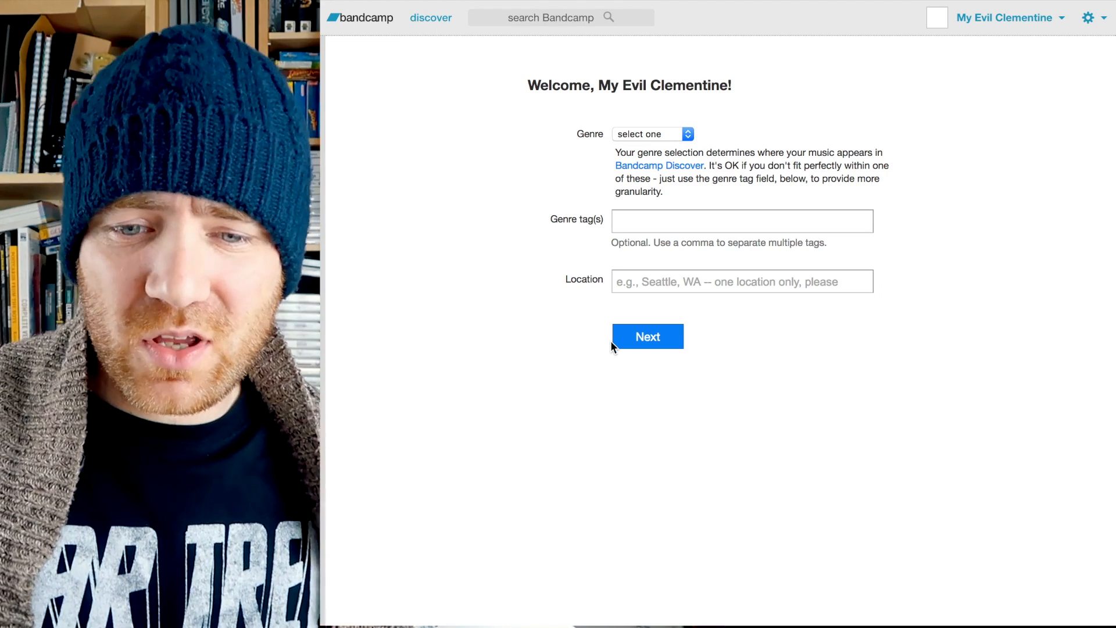
Set the artist's genre to Ambient and add the genre tag shoegaze.
{"action": "left_click", "coordinate": [668, 136]}
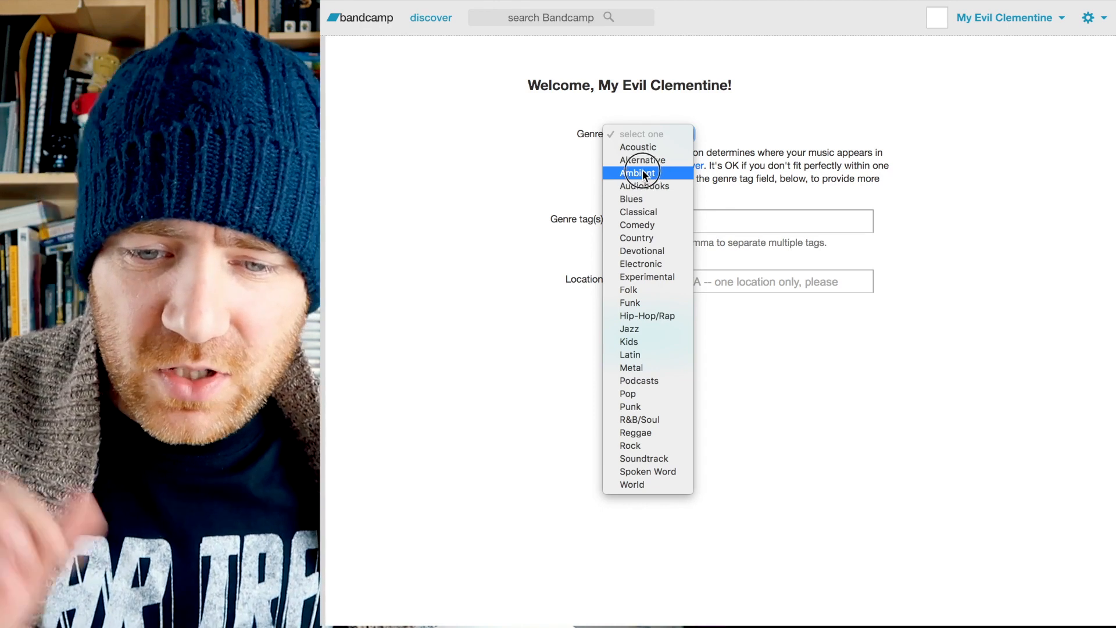
{"action": "key", "text": "Escape"}
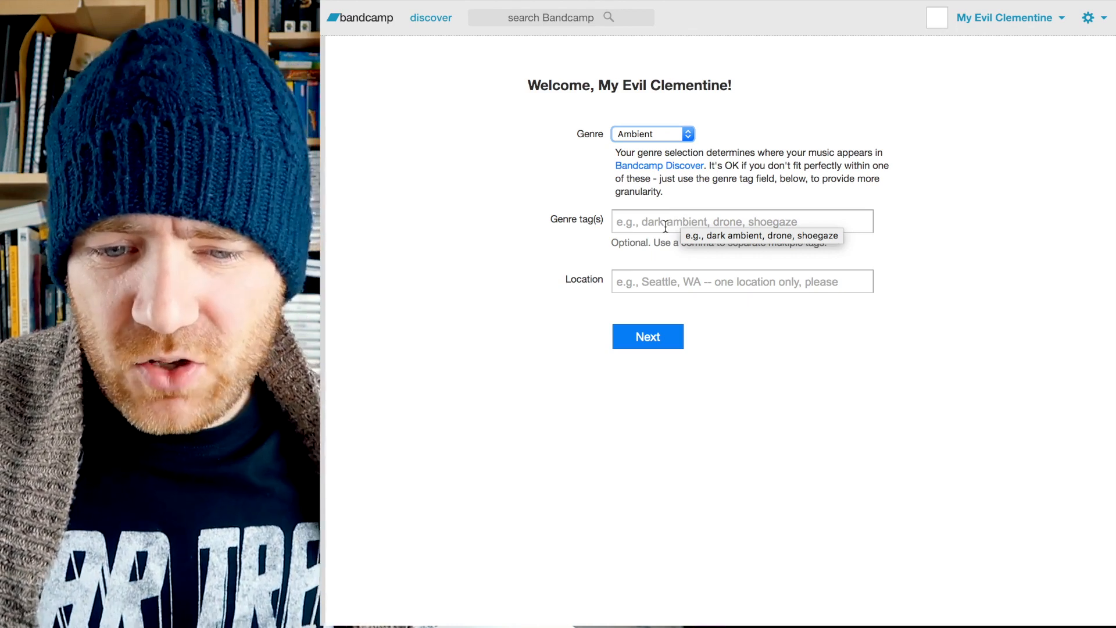
{"action": "left_click", "coordinate": [666, 226]}
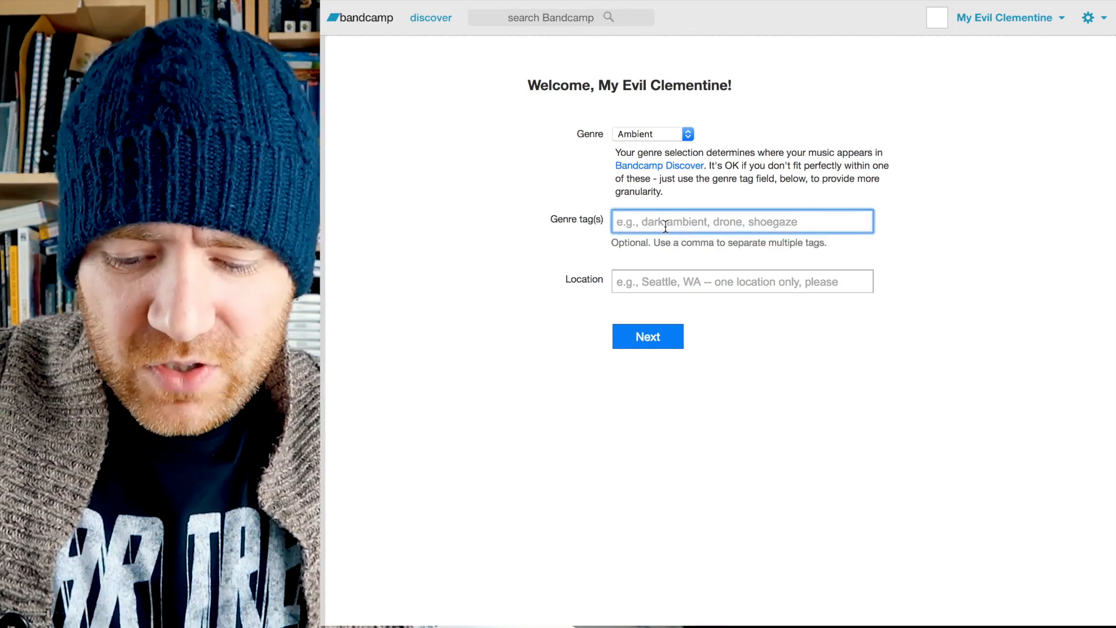
{"action": "type", "text": "shoegaze"}
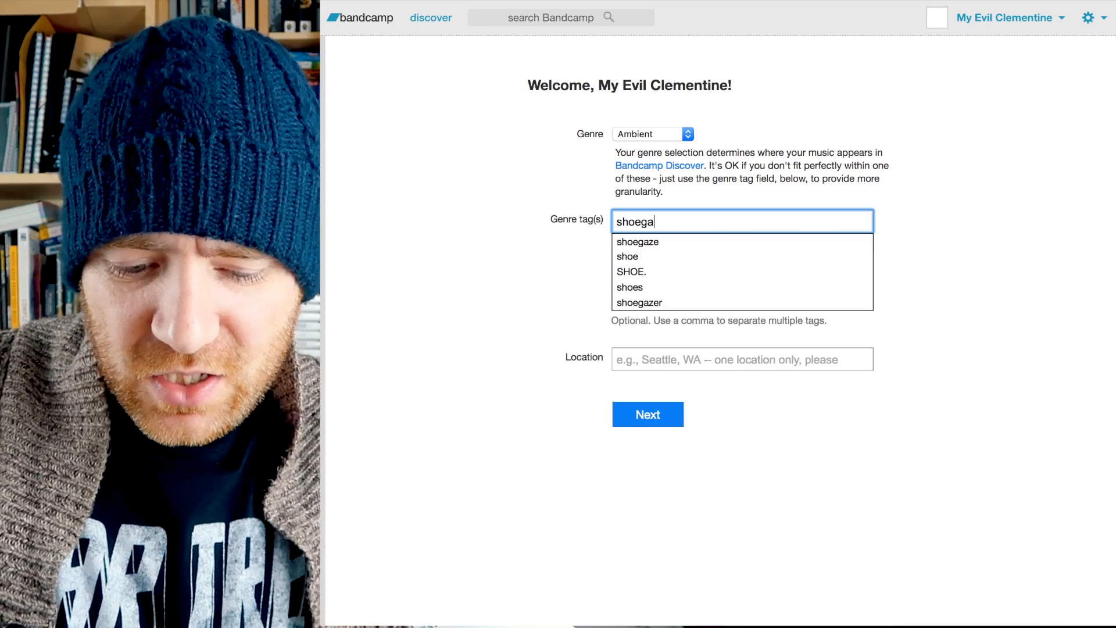
{"action": "key", "text": "Return"}
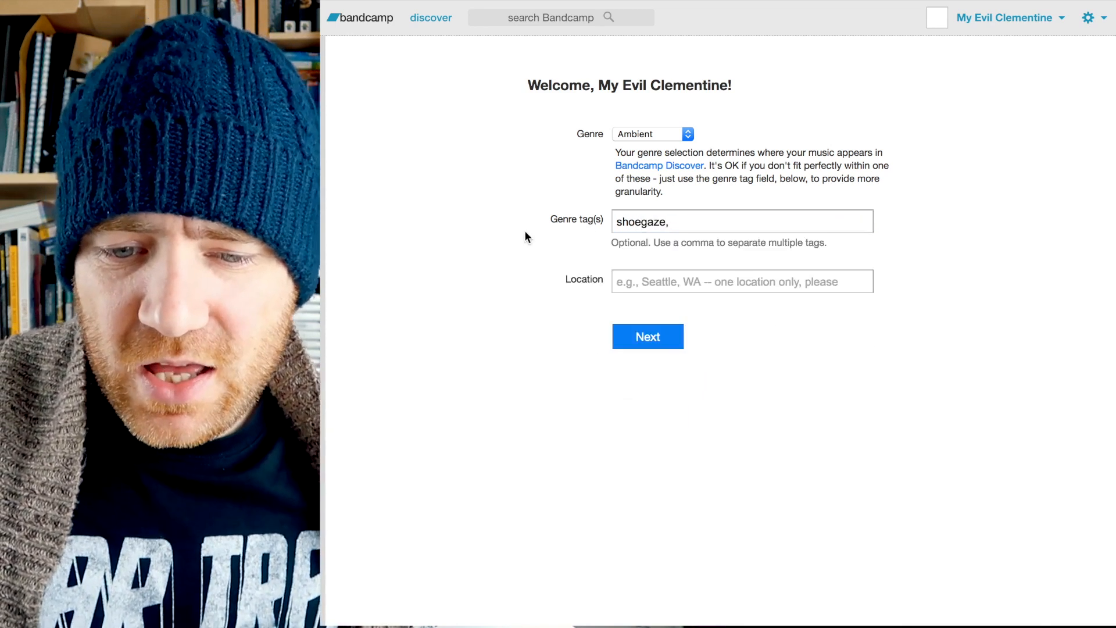
Set the artist's location to "Liverpool, UK" and accept myevilclementine.bandcamp.com as the page address.
{"action": "left_click", "coordinate": [645, 287]}
{"action": "type", "text": "Liverp"}
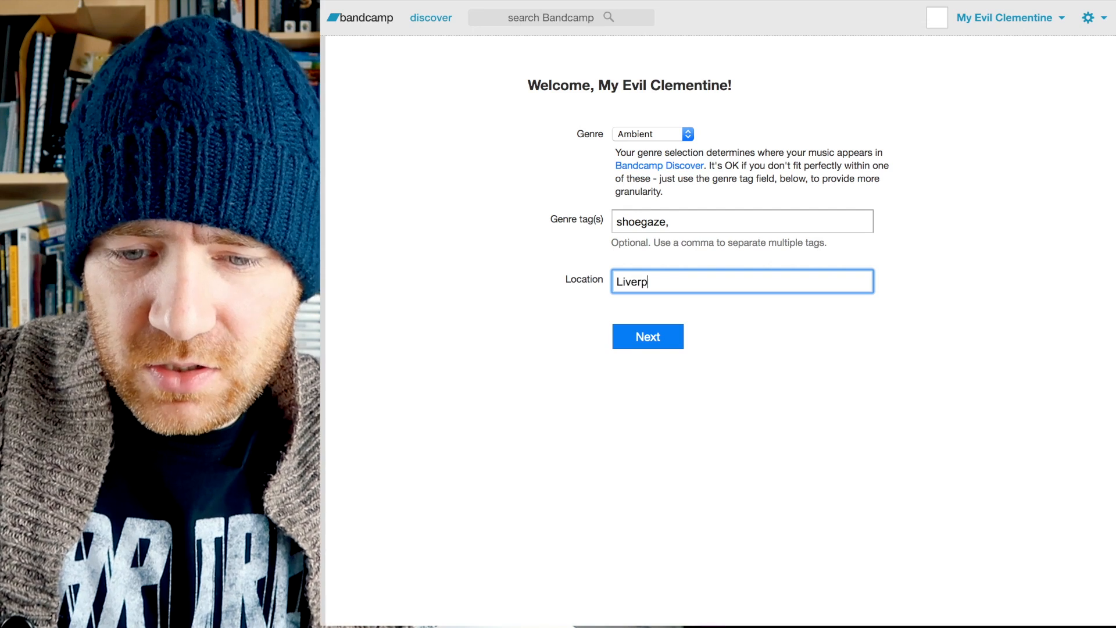
{"action": "type", "text": "ool, UK"}
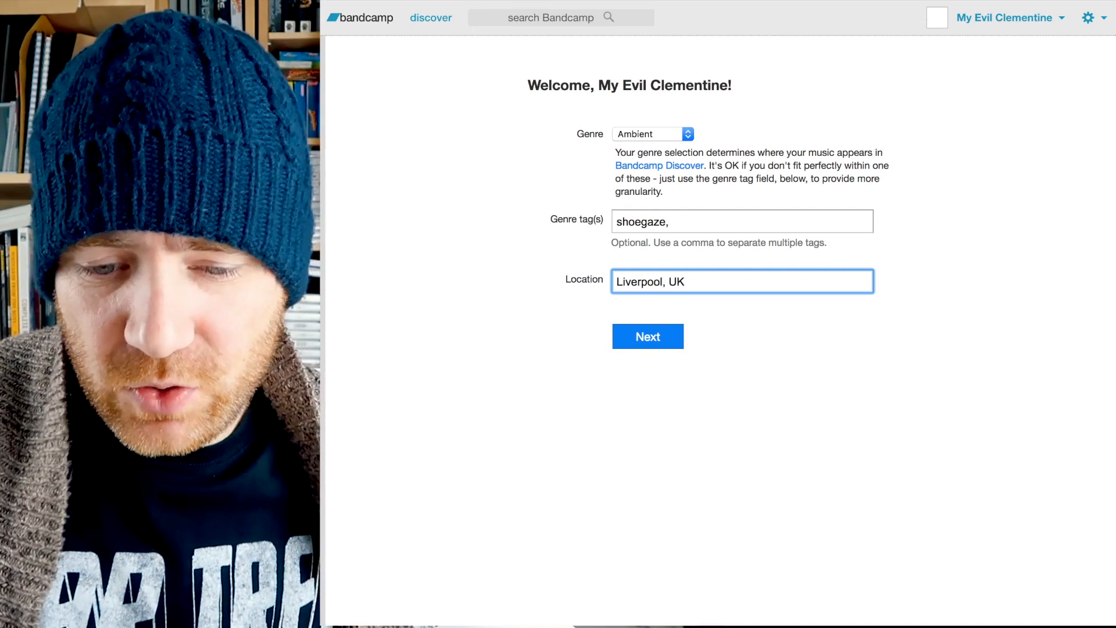
{"action": "left_click", "coordinate": [649, 344]}
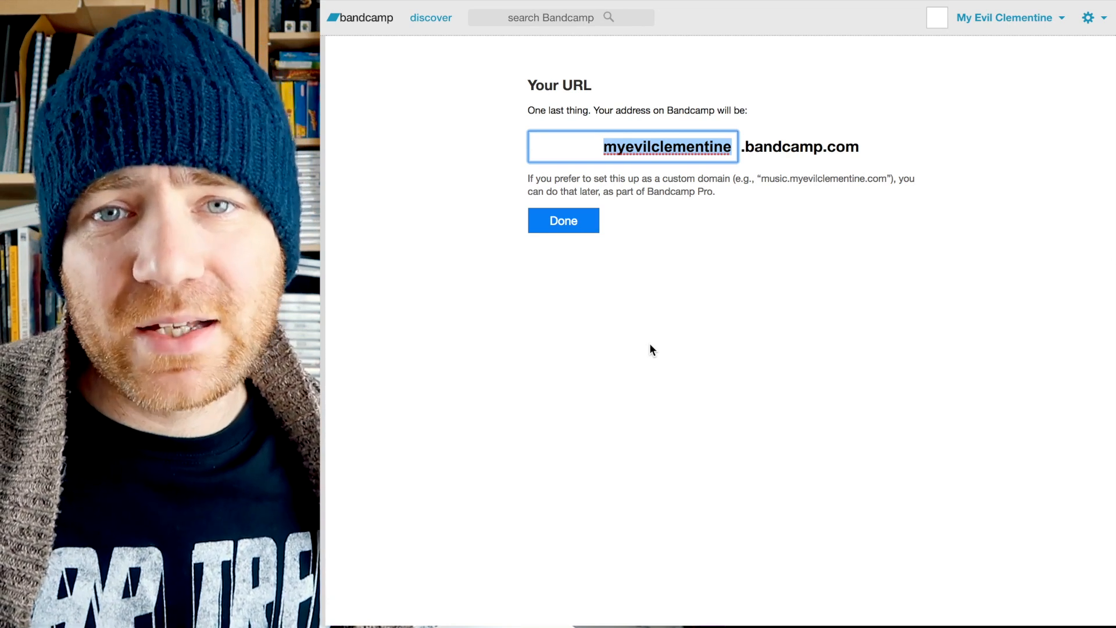
{"action": "left_click", "coordinate": [568, 228]}
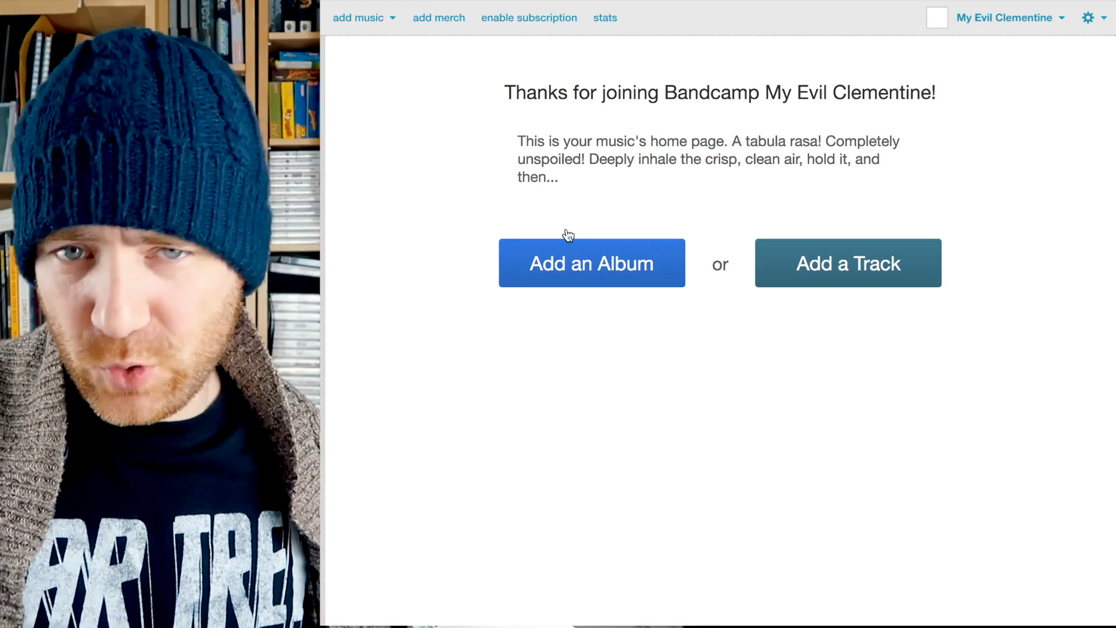
Create a new single track and upload demo-track.wav from the demo music folder as its audio.
{"action": "left_click", "coordinate": [880, 280]}
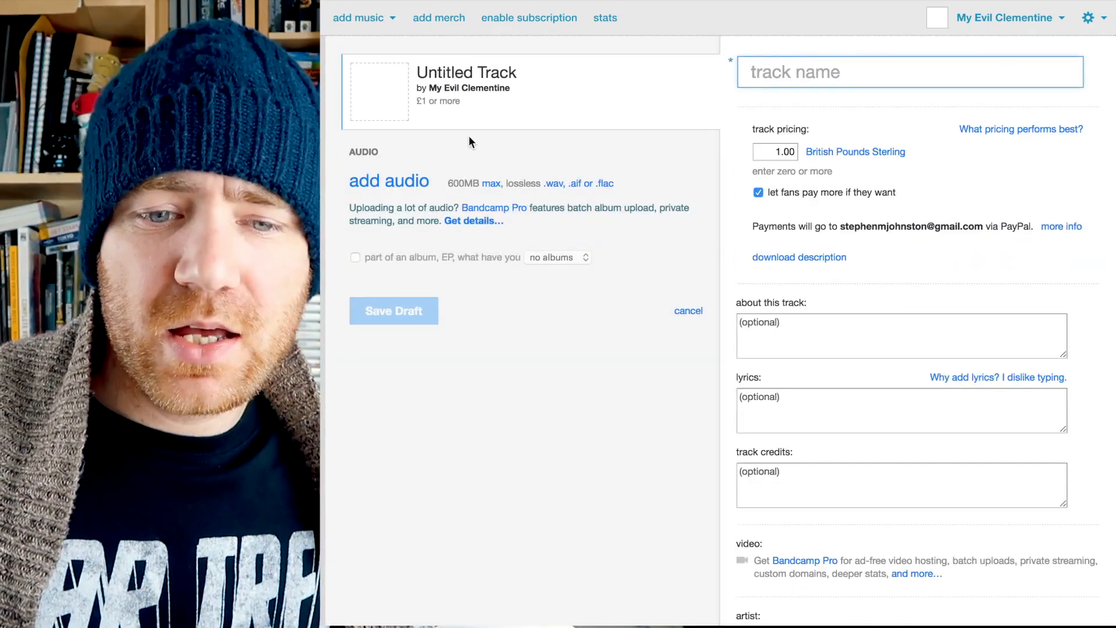
{"action": "left_click", "coordinate": [390, 181]}
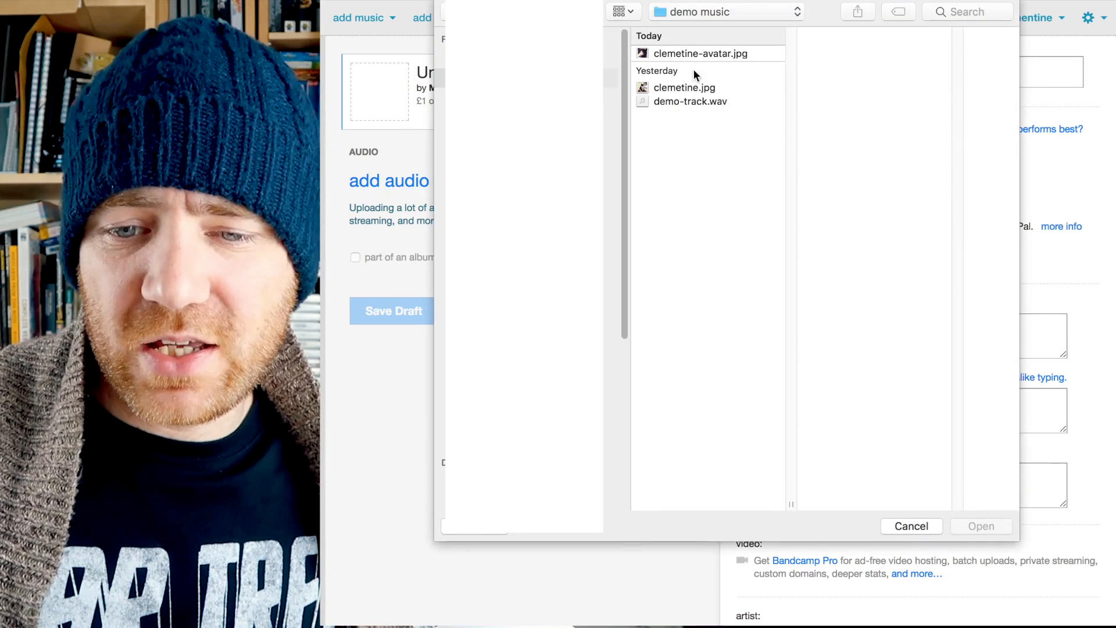
{"action": "left_click", "coordinate": [697, 101]}
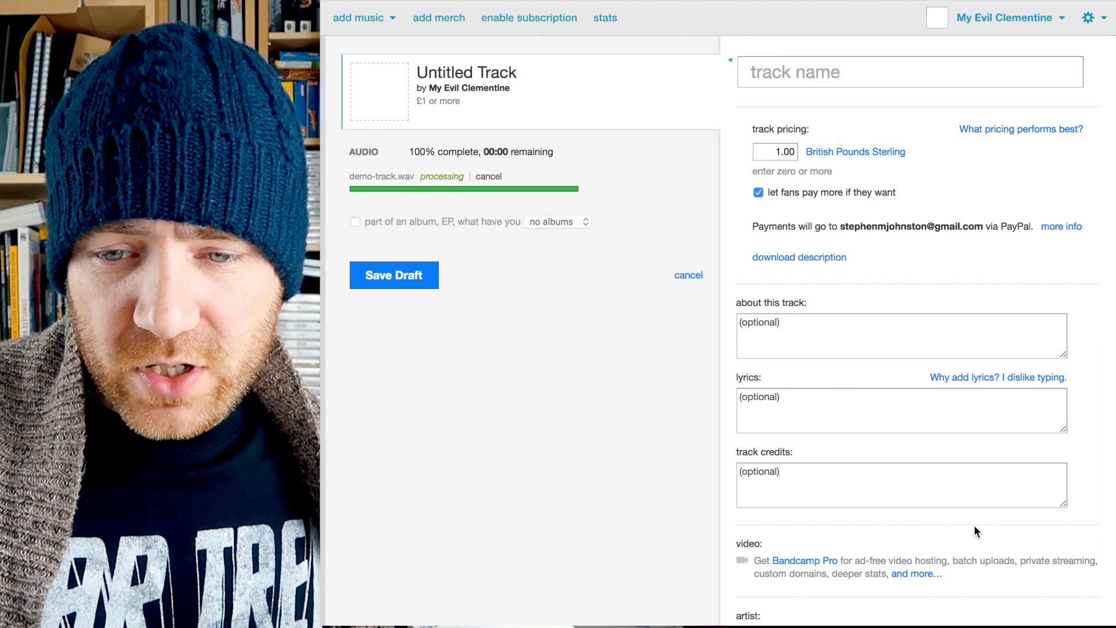
Title the track "I love to swipe at" plus the songwriter's first name, and set its price to 100.00 British Pounds Sterling.
{"action": "left_click", "coordinate": [779, 83]}
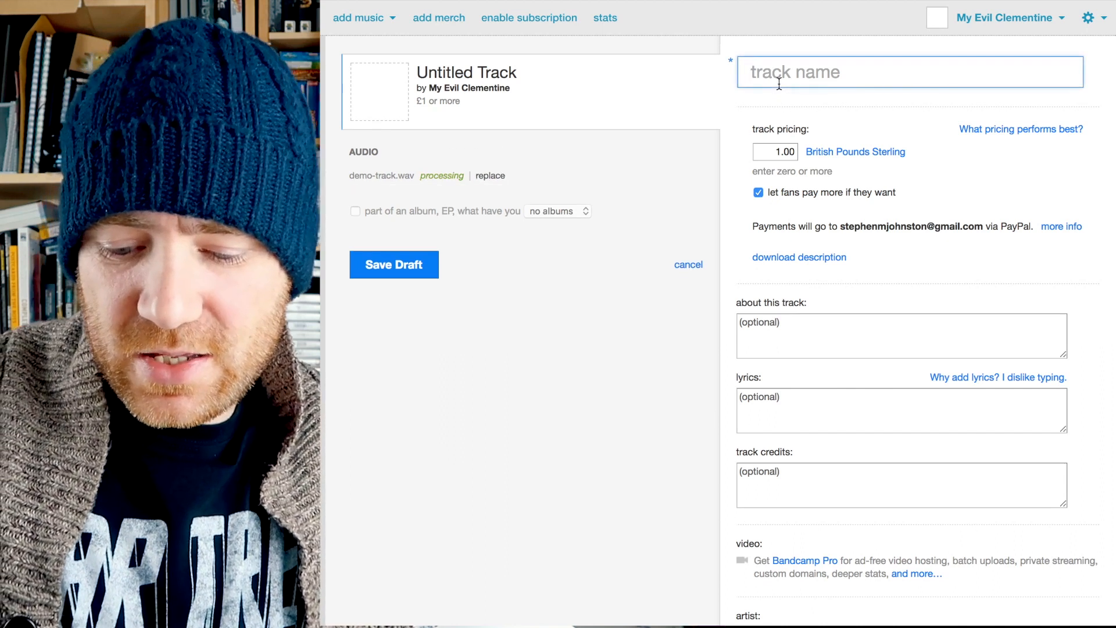
{"action": "type", "text": "I love to "}
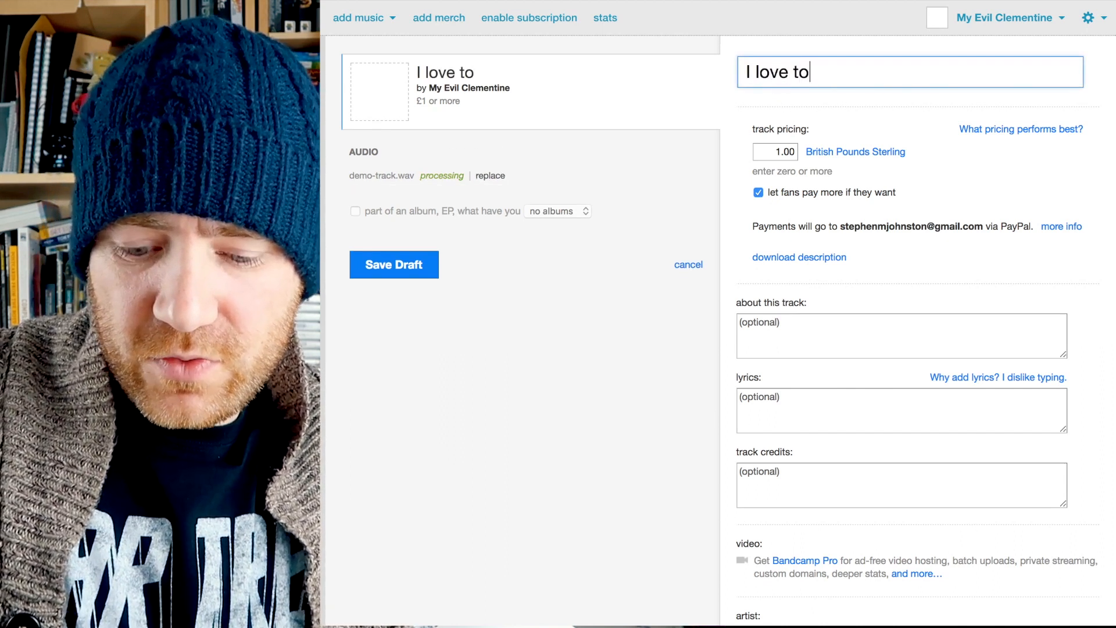
{"action": "type", "text": "swipe "}
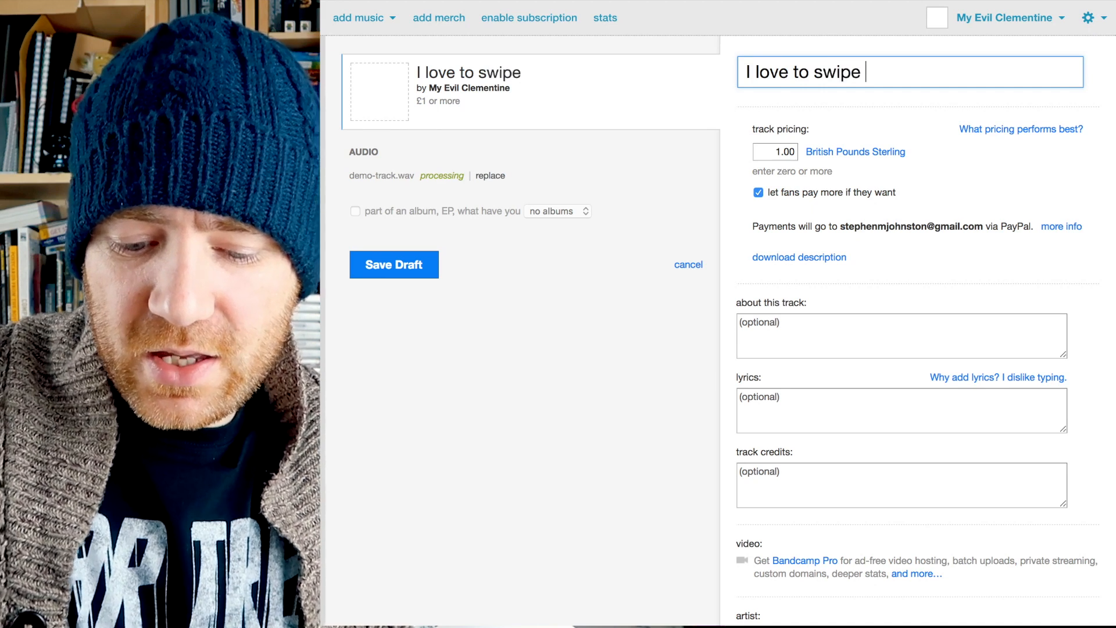
{"action": "type", "text": "at Stephen"}
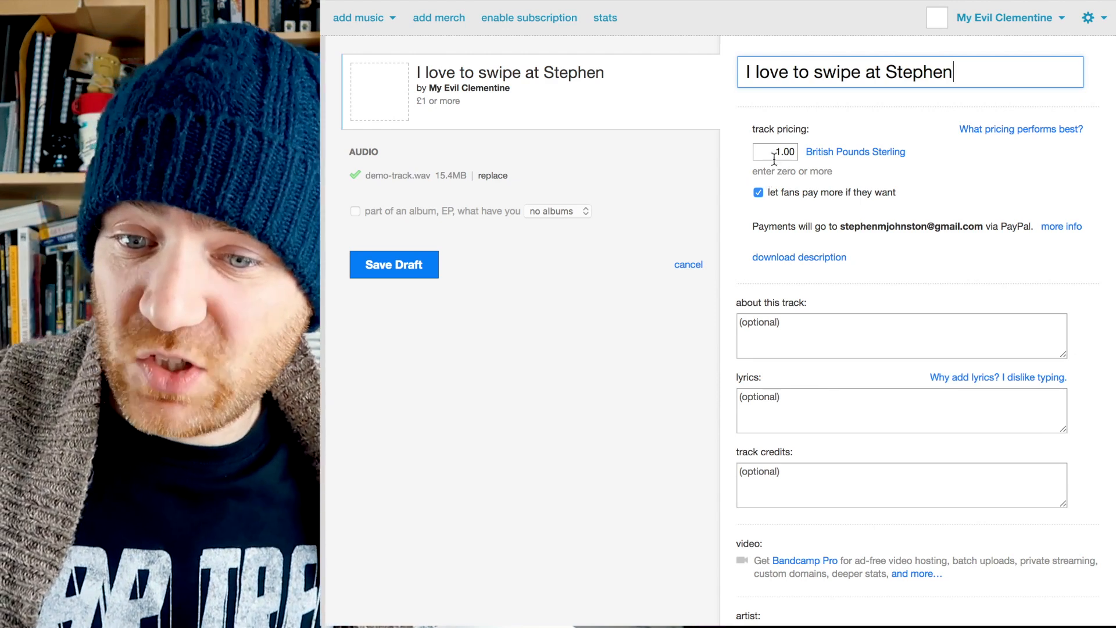
{"action": "left_click", "coordinate": [780, 153]}
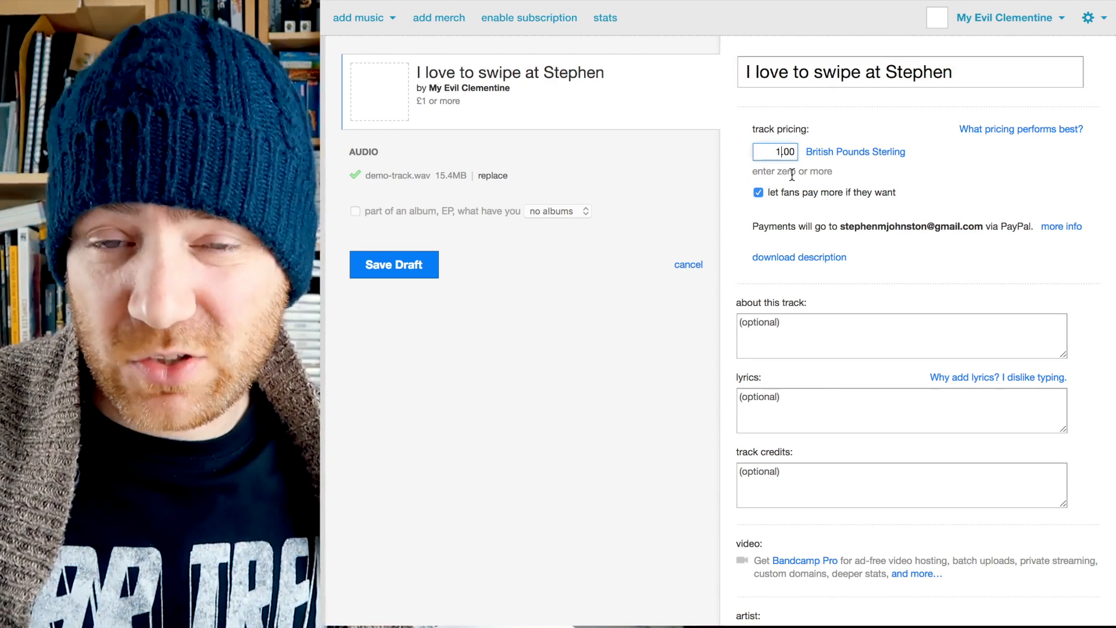
{"action": "type", "text": "00"}
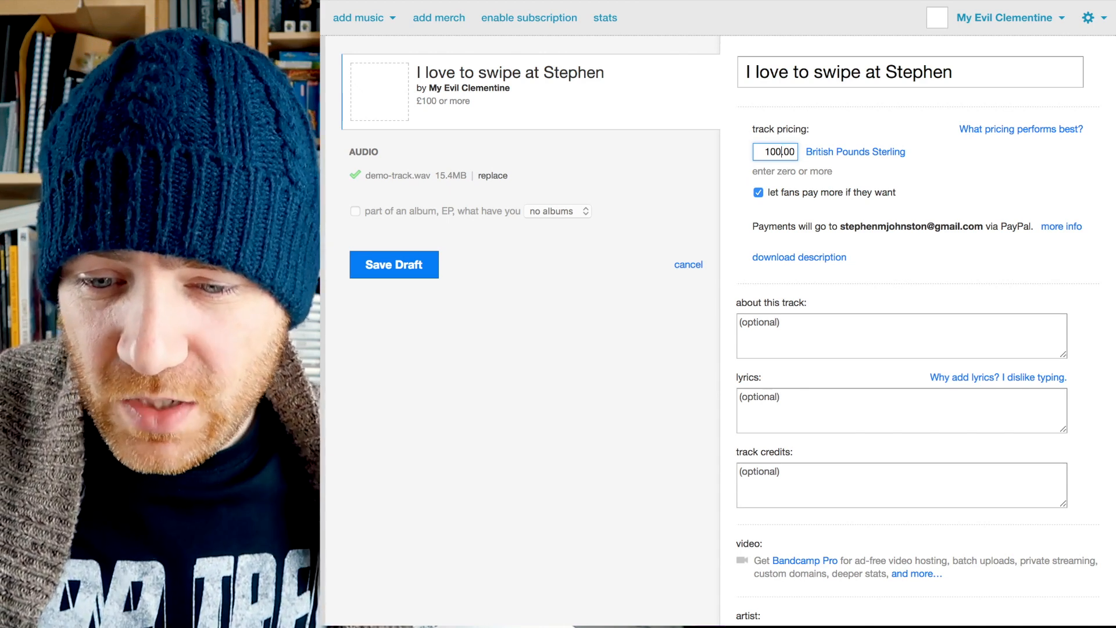
Describe the track as "I wrote this while having catnip" in the section about this track.
{"action": "left_click", "coordinate": [778, 333]}
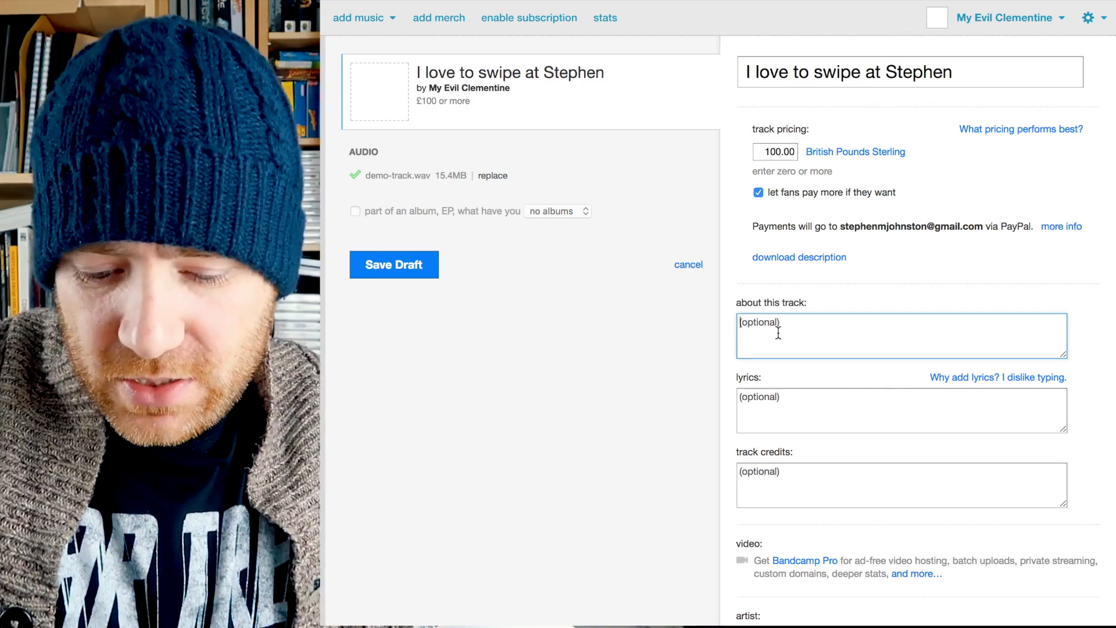
{"action": "type", "text": "I wrote t"}
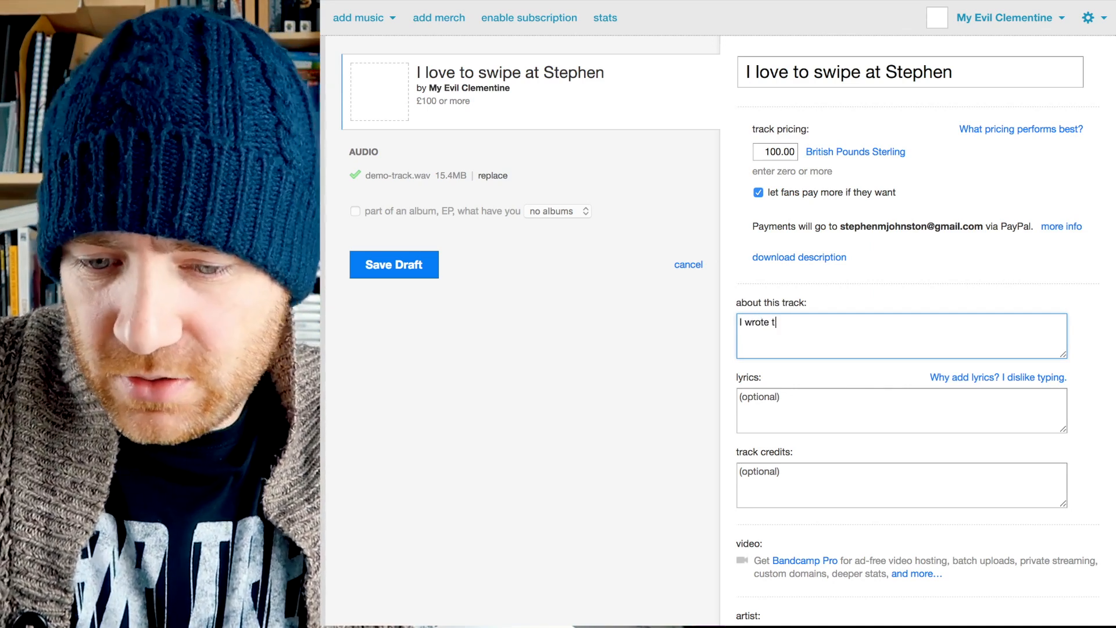
{"action": "type", "text": "his while "}
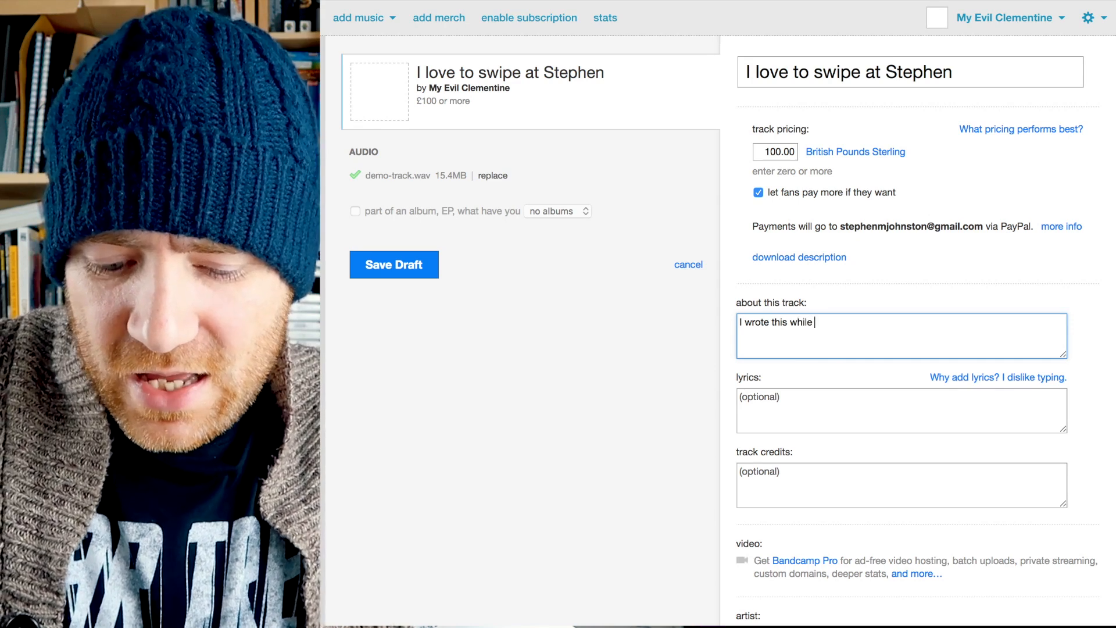
{"action": "type", "text": "having catnip"}
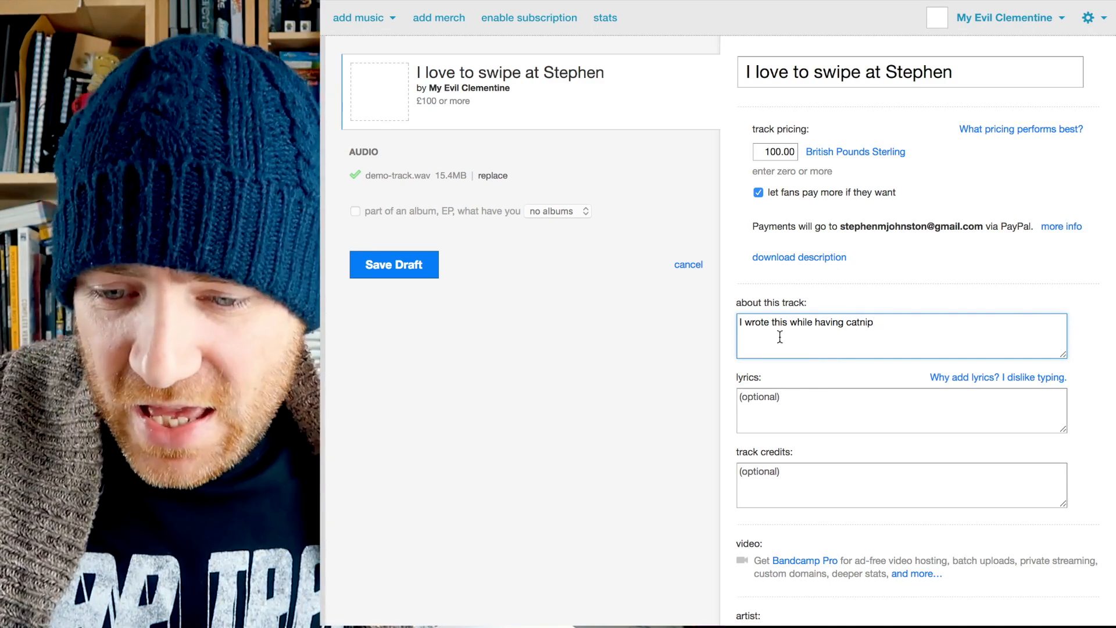
Enter "meow" as the lyrics and, in parentheses in the track credits, the songwriter's first name followed by "actually wrote this song".
{"action": "left_click", "coordinate": [835, 426]}
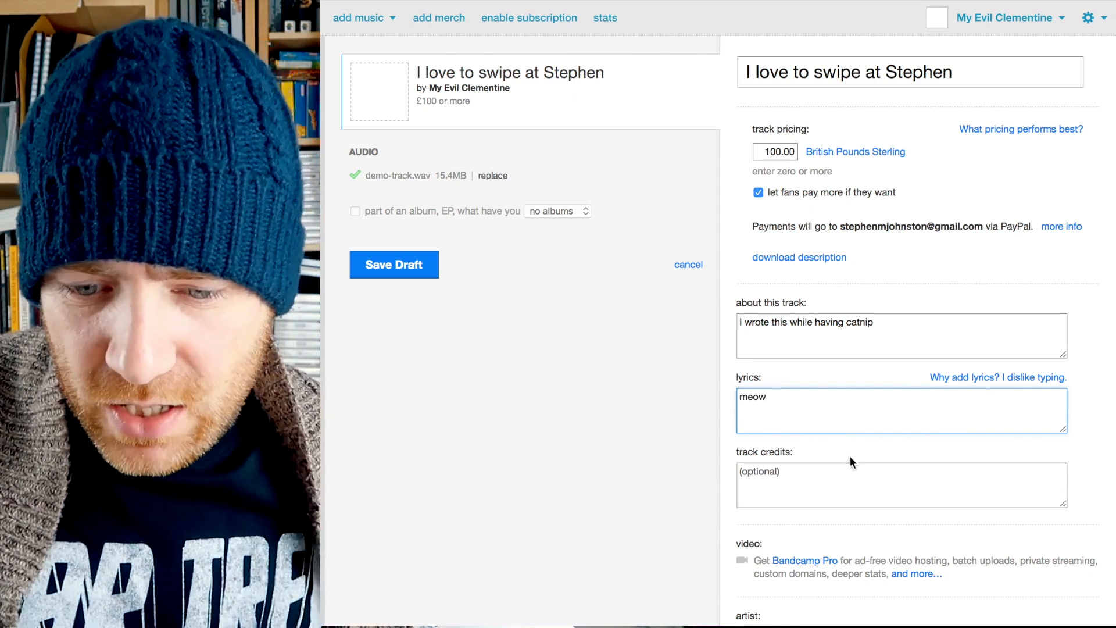
{"action": "left_click", "coordinate": [834, 469]}
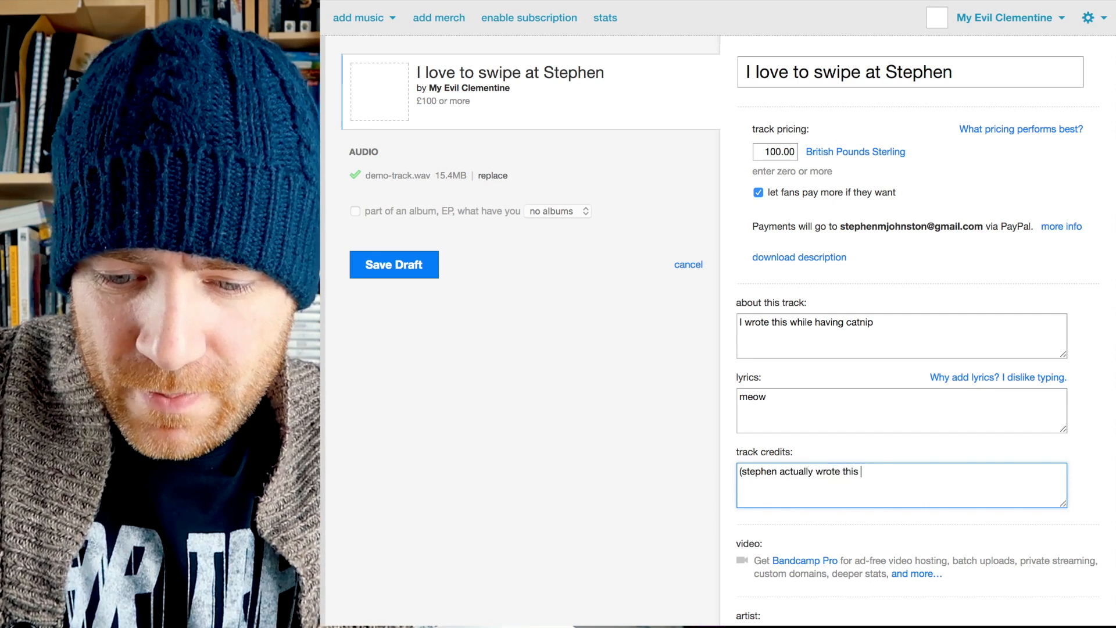
{"action": "scroll", "coordinate": [847, 467], "scroll_direction": "down", "scroll_amount": 6}
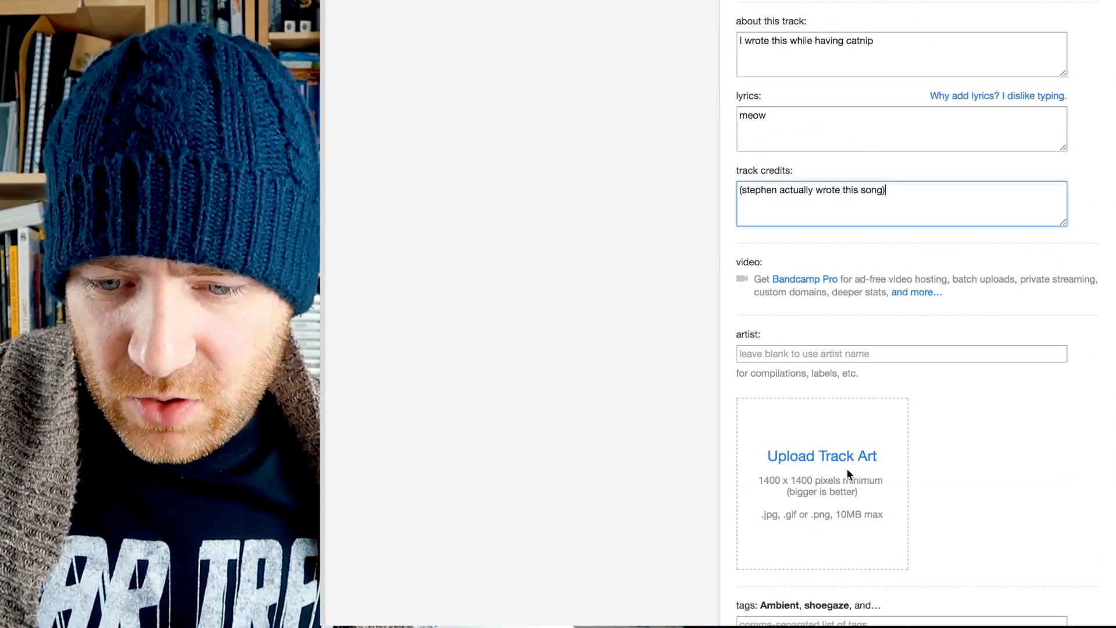
{"action": "scroll", "coordinate": [847, 469], "scroll_direction": "down", "scroll_amount": 1}
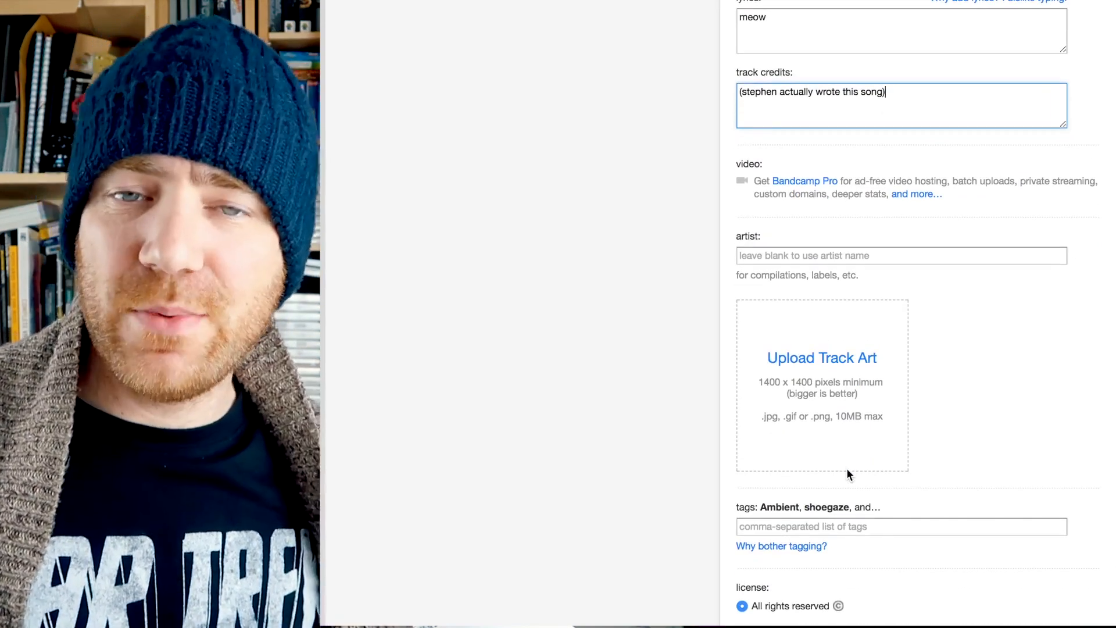
Upload clemetine.jpg from the demo music folder as the track art.
{"action": "left_click", "coordinate": [830, 357]}
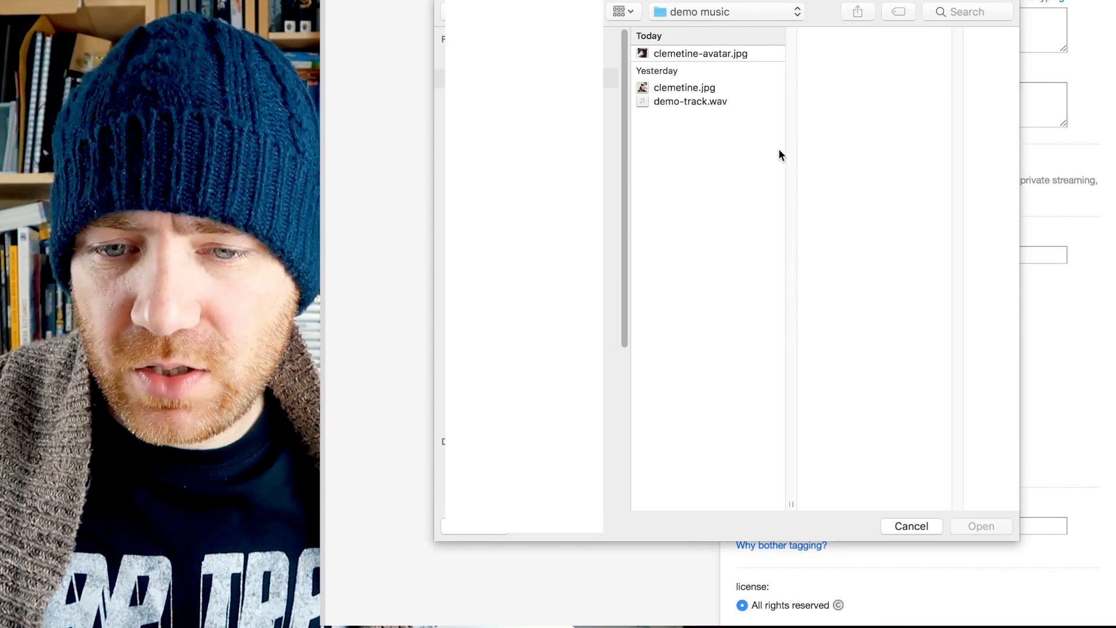
{"action": "left_click", "coordinate": [705, 88]}
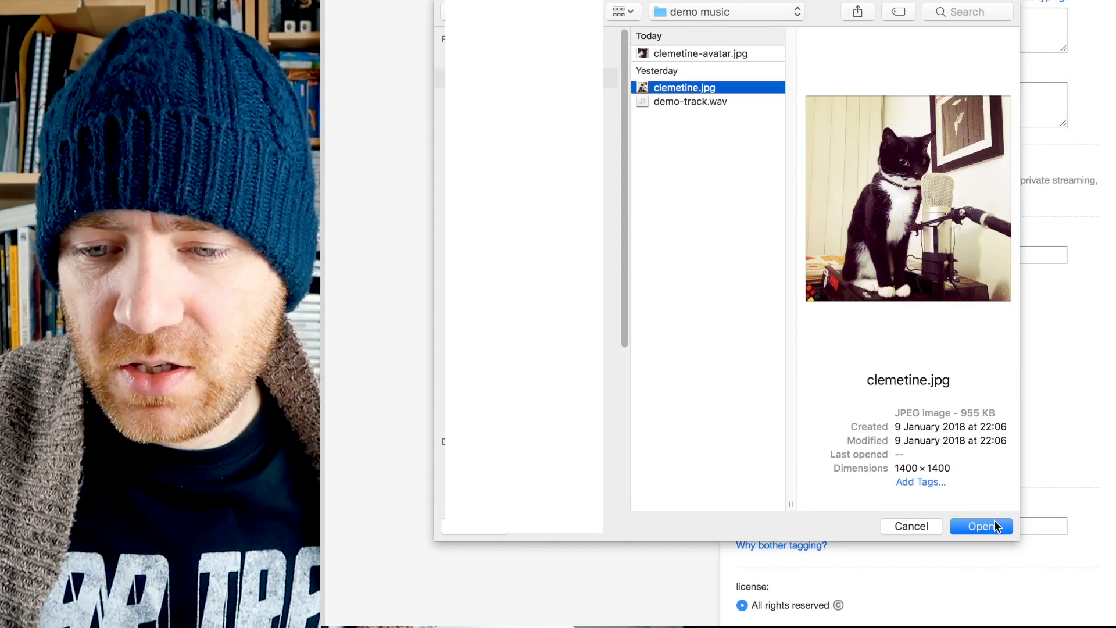
{"action": "left_click", "coordinate": [995, 526]}
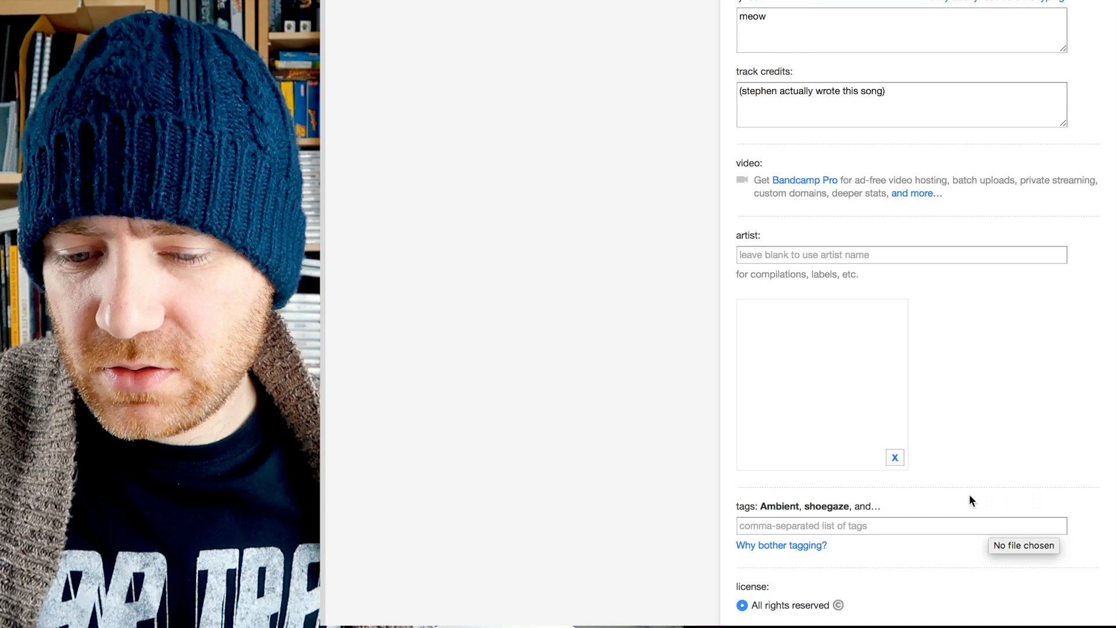
Save the track as a draft with the remaining license, release date and visibility options left at their defaults, and open the draft page.
{"action": "scroll", "coordinate": [1001, 371], "scroll_direction": "down", "scroll_amount": 6}
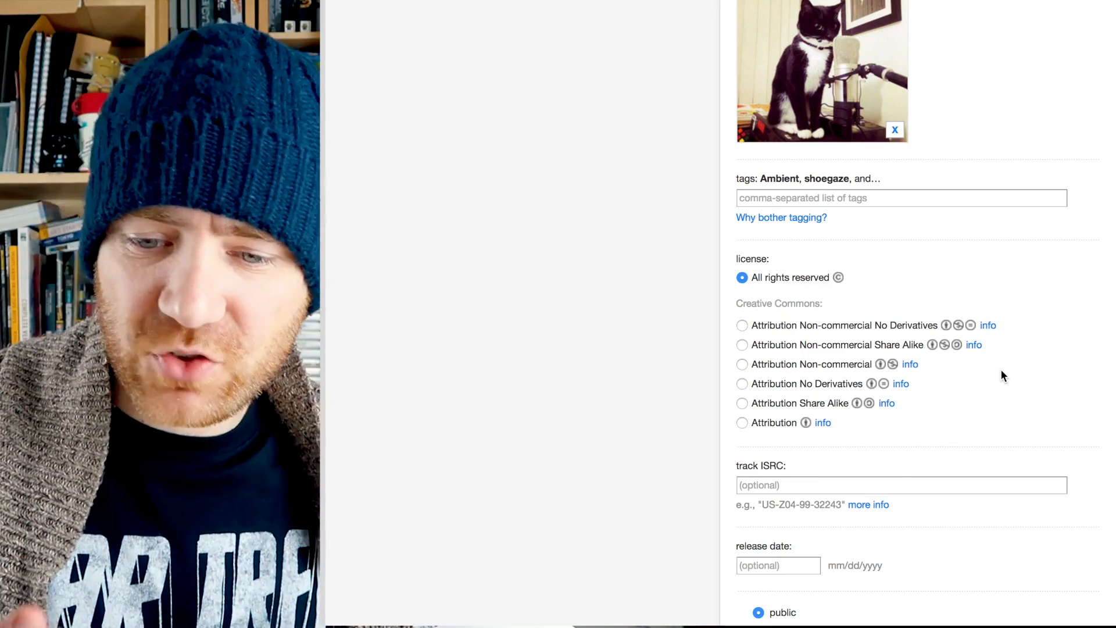
{"action": "scroll", "coordinate": [1001, 377], "scroll_direction": "down", "scroll_amount": 1}
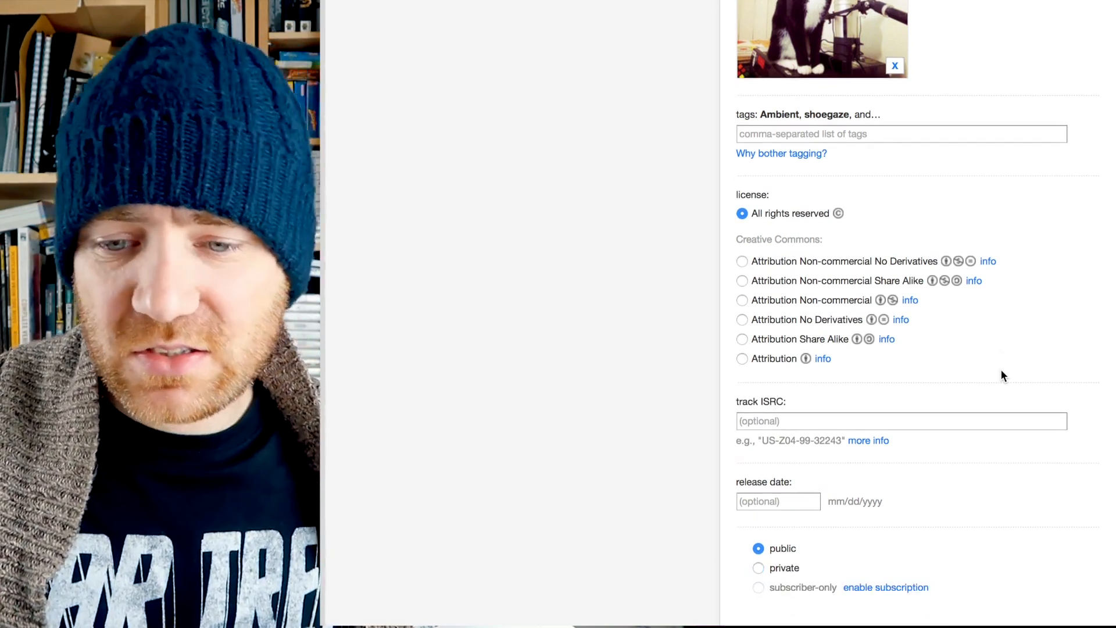
{"action": "scroll", "coordinate": [1001, 375], "scroll_direction": "down", "scroll_amount": 1}
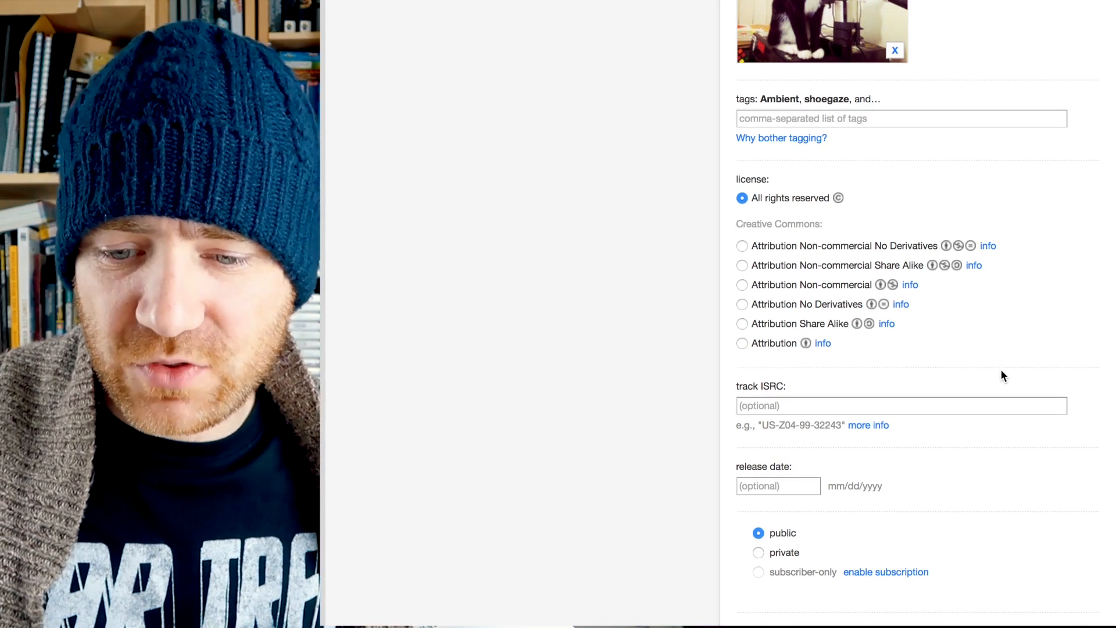
{"action": "scroll", "coordinate": [1001, 376], "scroll_direction": "down", "scroll_amount": 4}
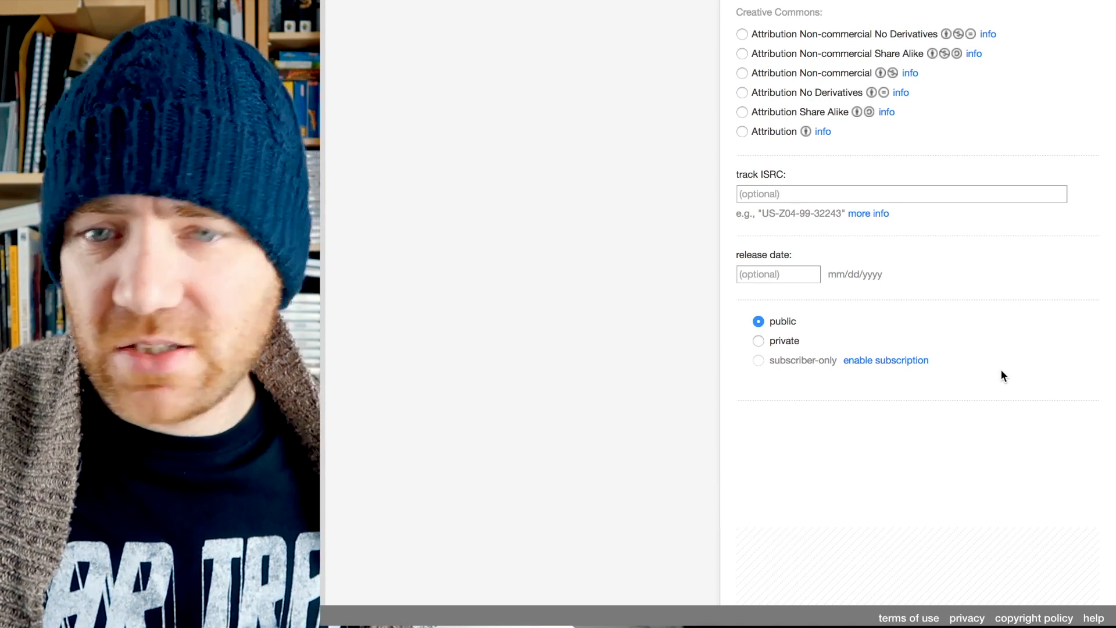
{"action": "scroll", "coordinate": [1002, 375], "scroll_direction": "up", "scroll_amount": 10}
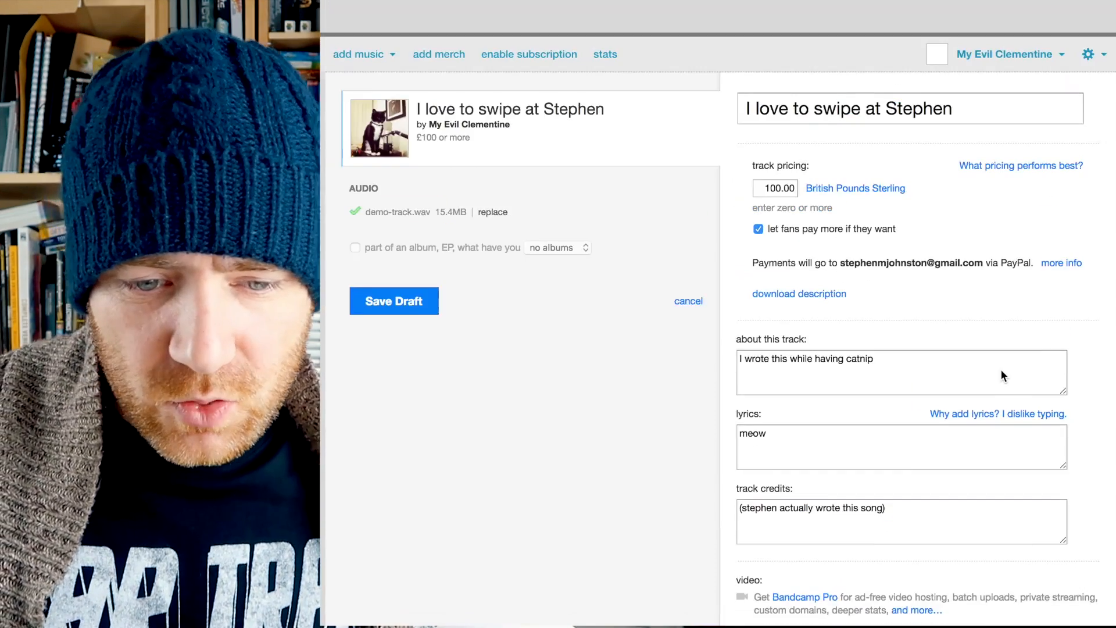
{"action": "left_click", "coordinate": [399, 272]}
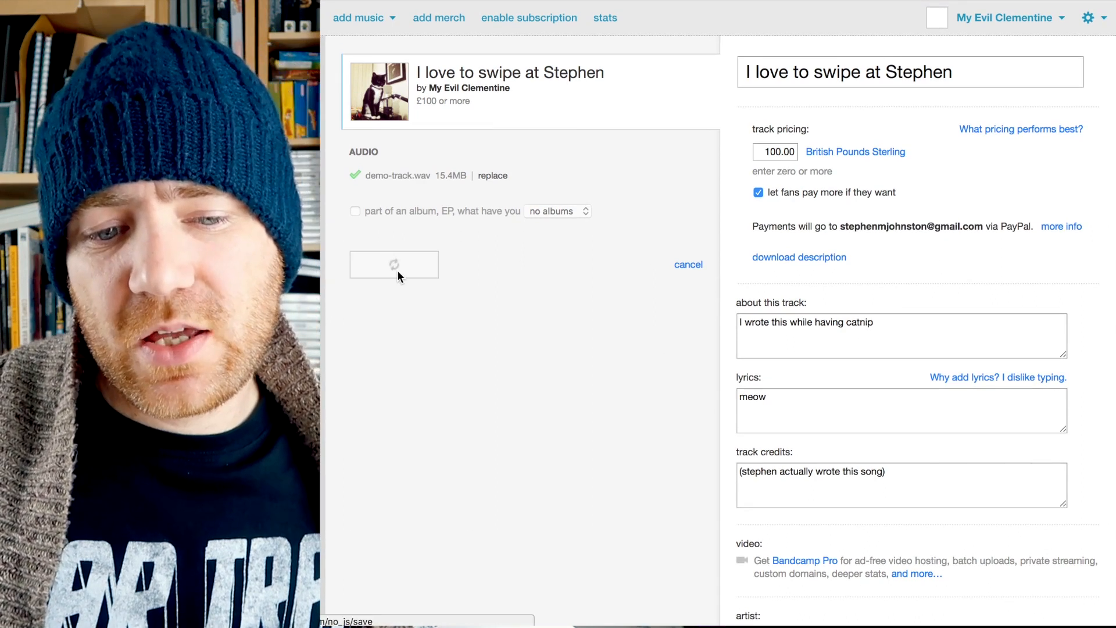
{"action": "left_click", "coordinate": [491, 275]}
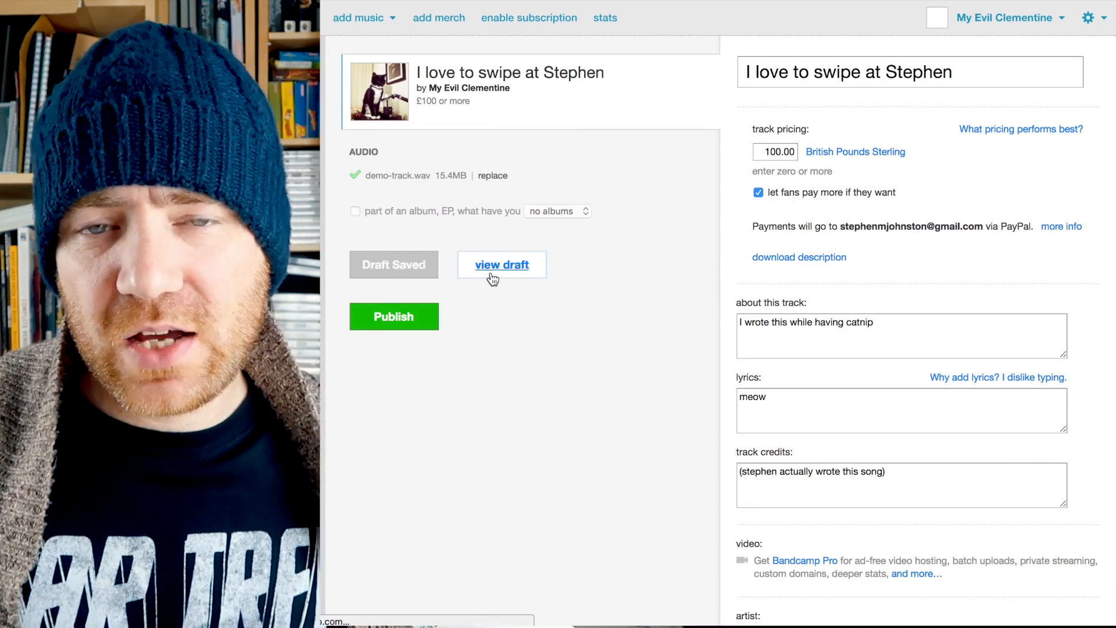
Preview the draft track's audio from about 00:31, and check the Buy Now purchase window before closing it.
{"action": "scroll", "coordinate": [491, 279], "scroll_direction": "down", "scroll_amount": 3}
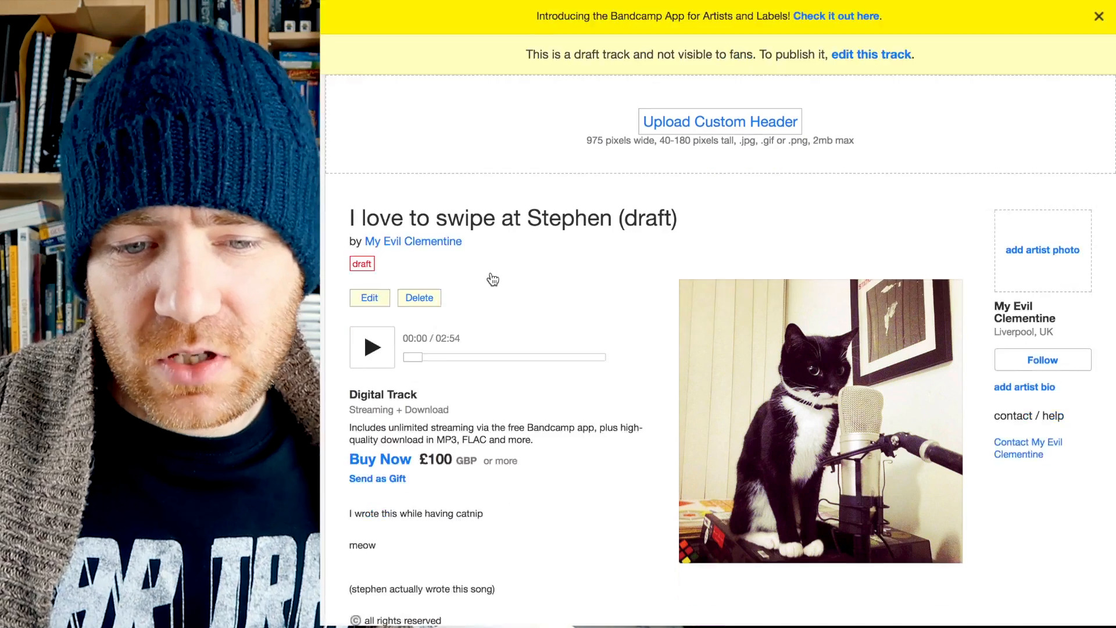
{"action": "scroll", "coordinate": [605, 189], "scroll_direction": "down", "scroll_amount": 2}
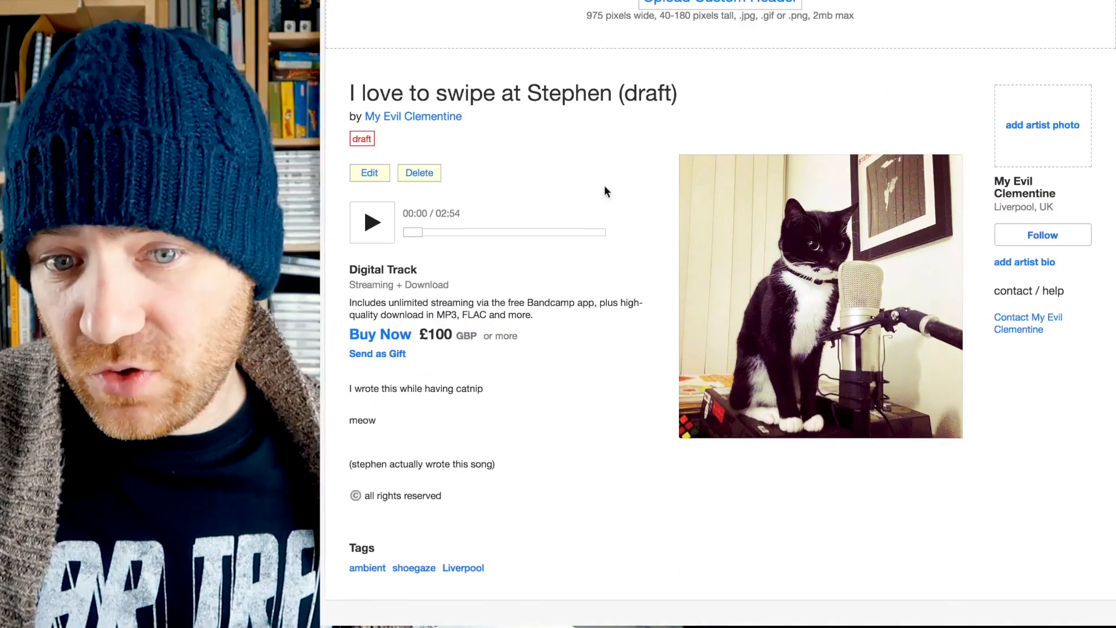
{"action": "scroll", "coordinate": [557, 204], "scroll_direction": "down", "scroll_amount": 1}
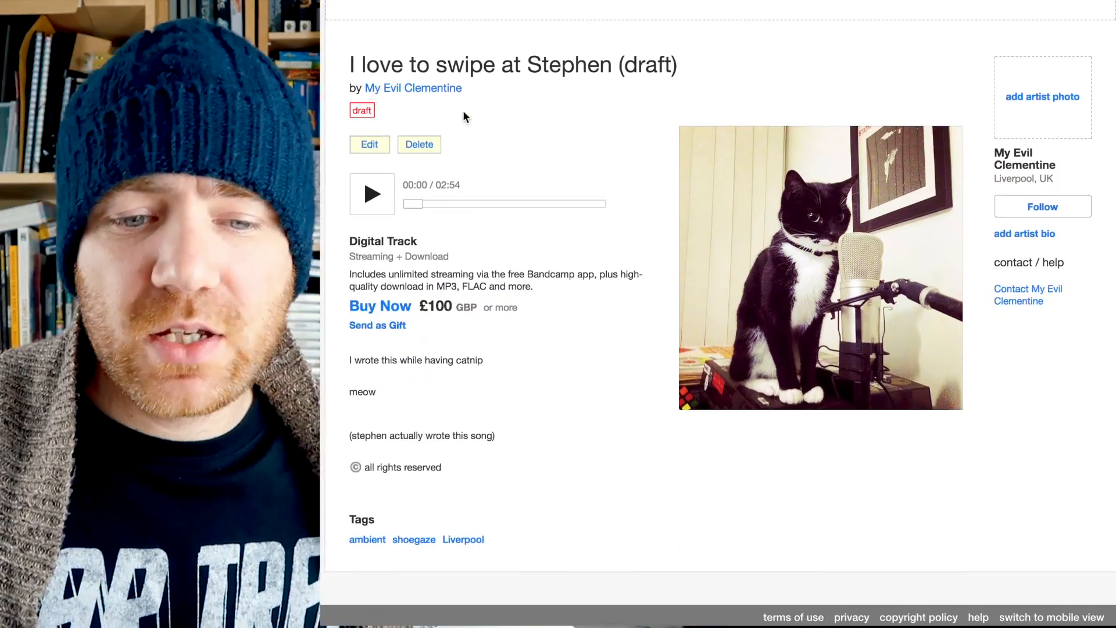
{"action": "left_click", "coordinate": [392, 207]}
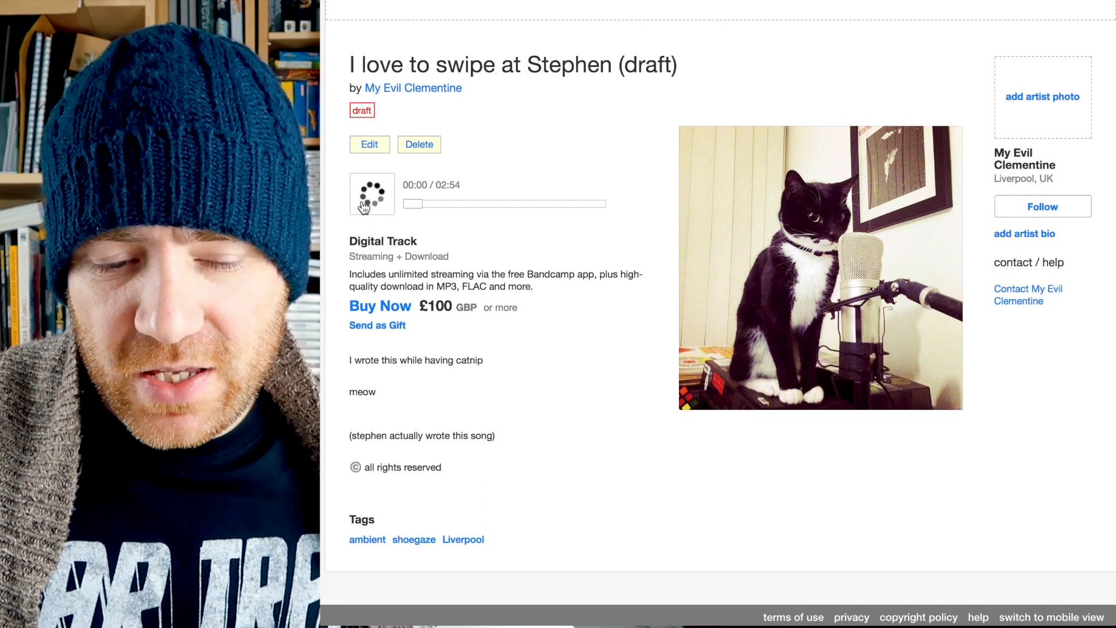
{"action": "left_click_drag", "start_coordinate": [410, 205], "coordinate": [441, 206]}
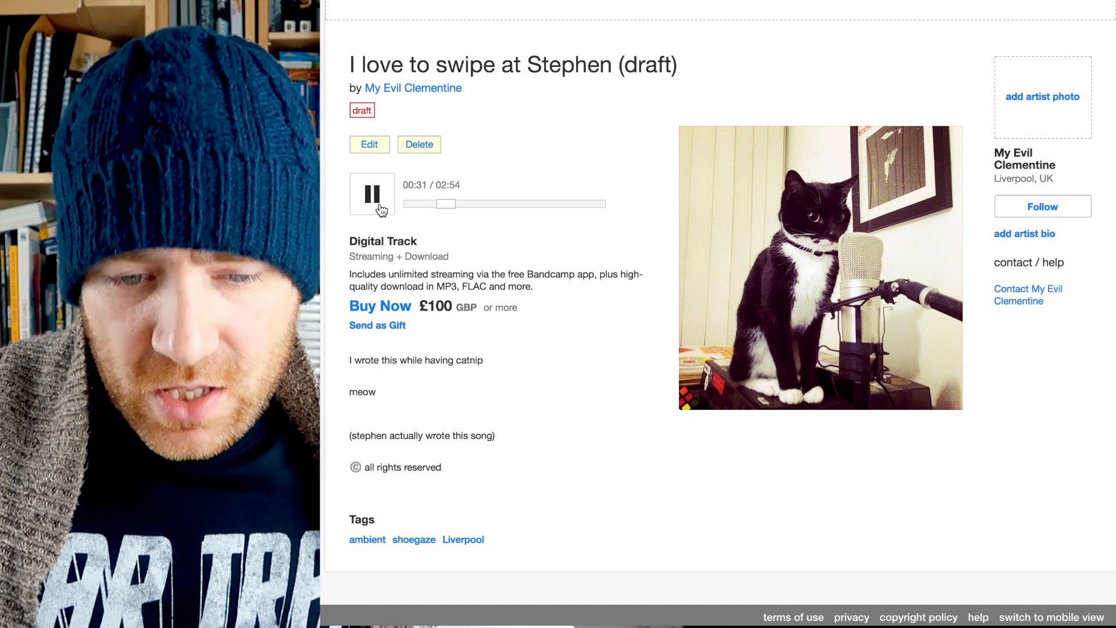
{"action": "left_click", "coordinate": [373, 193]}
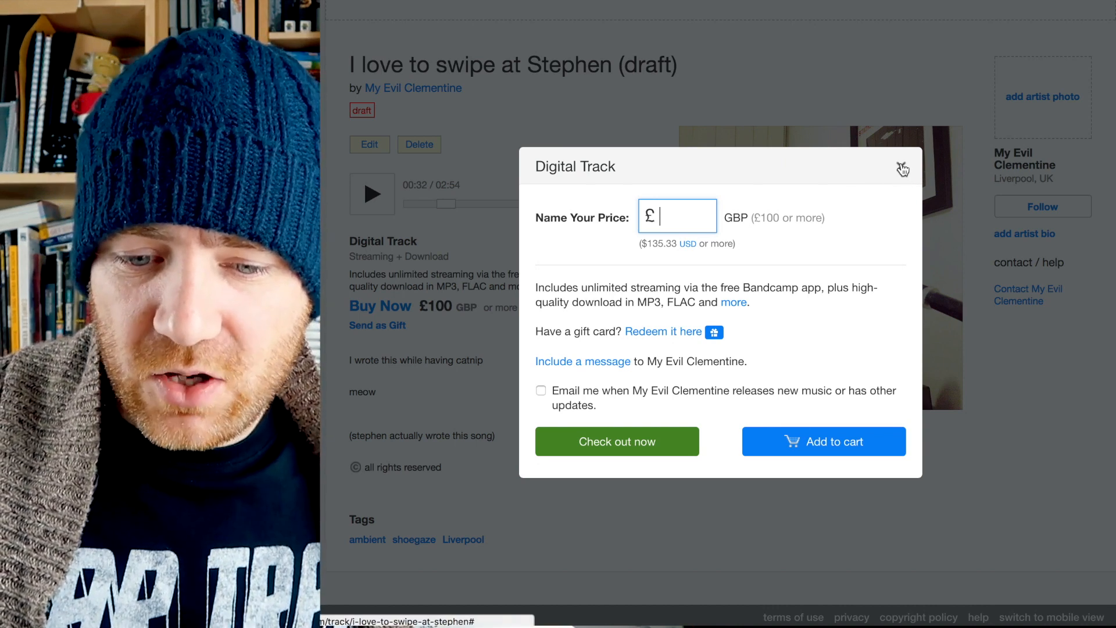
{"action": "left_click", "coordinate": [902, 171]}
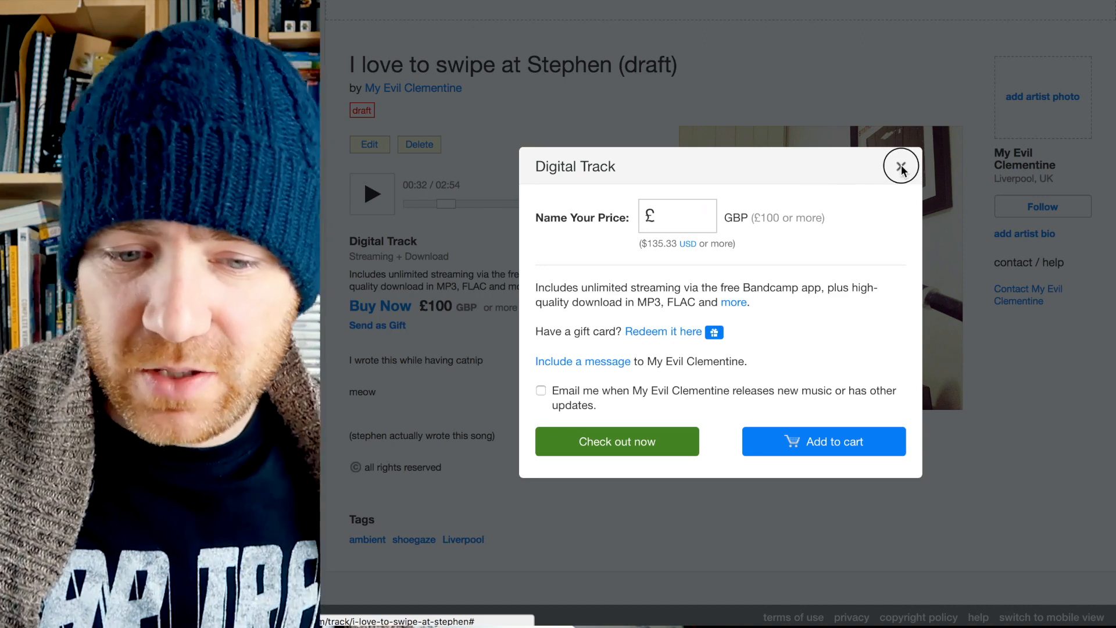
{"action": "left_click", "coordinate": [902, 168]}
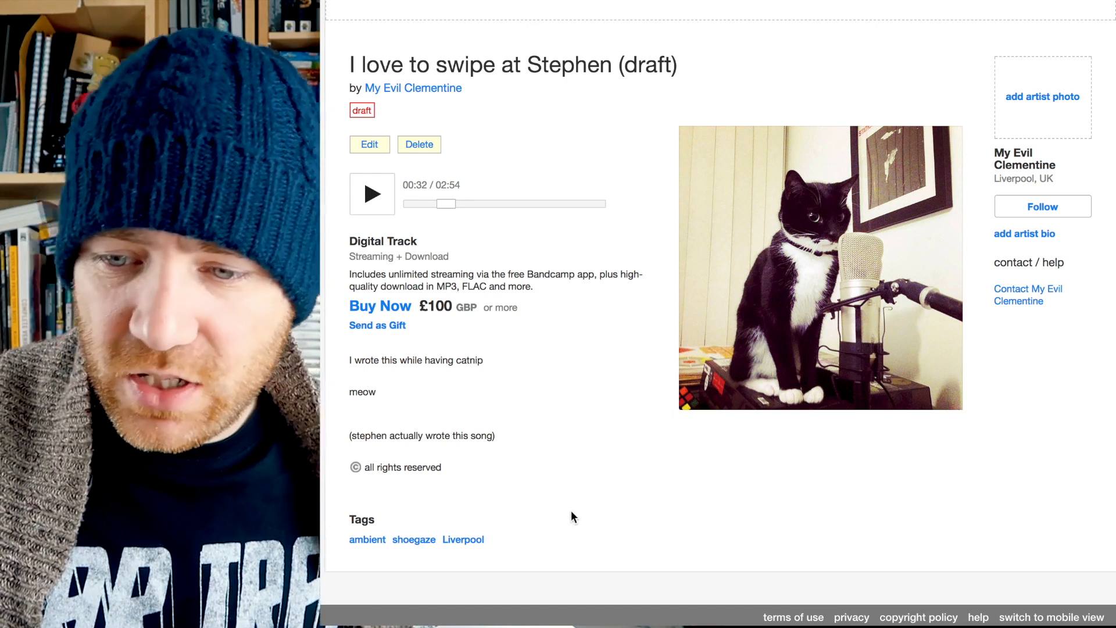
Add clemetine-avatar.jpg from the demo music folder as the artist photo.
{"action": "scroll", "coordinate": [1002, 175], "scroll_direction": "up", "scroll_amount": 1}
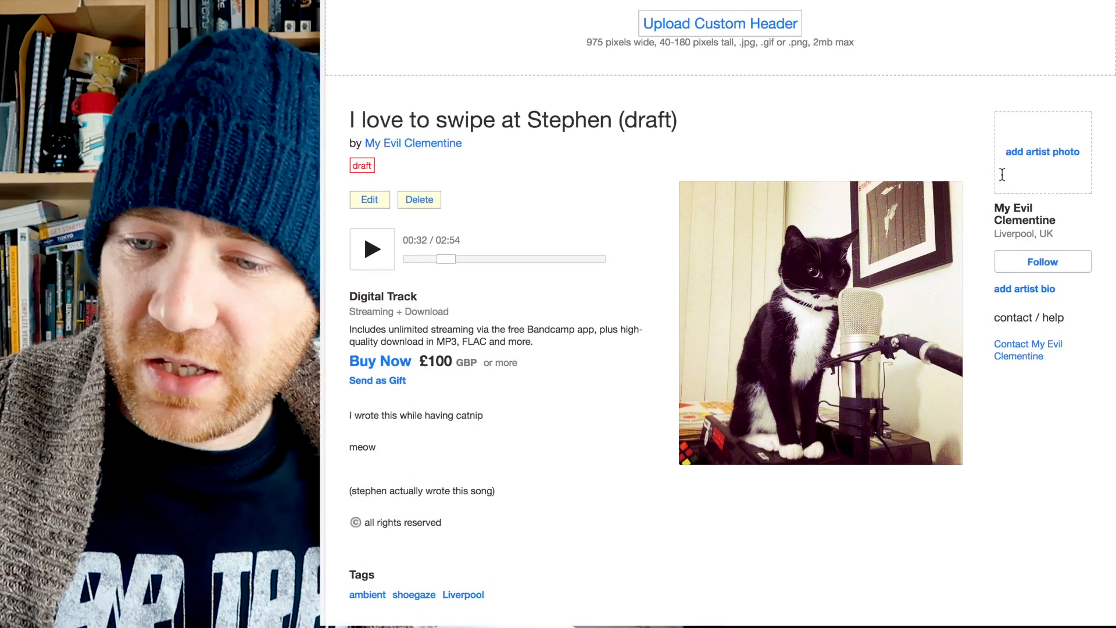
{"action": "left_click", "coordinate": [1030, 154]}
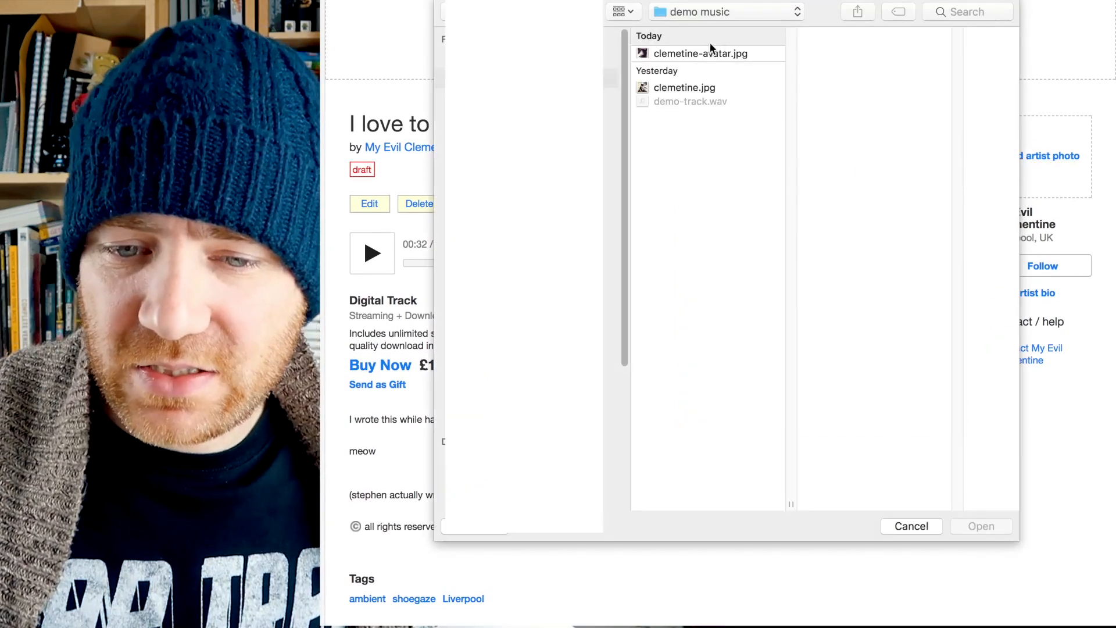
{"action": "left_click", "coordinate": [683, 54]}
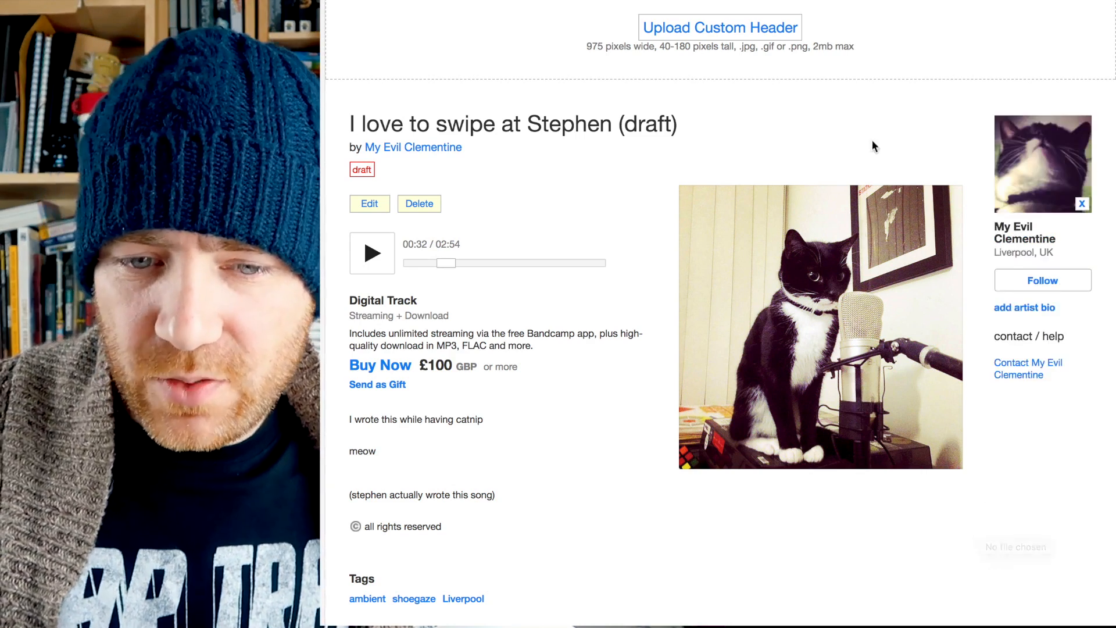
Reopen the draft track for editing, publish it, and view the published track page.
{"action": "scroll", "coordinate": [872, 146], "scroll_direction": "up", "scroll_amount": 3}
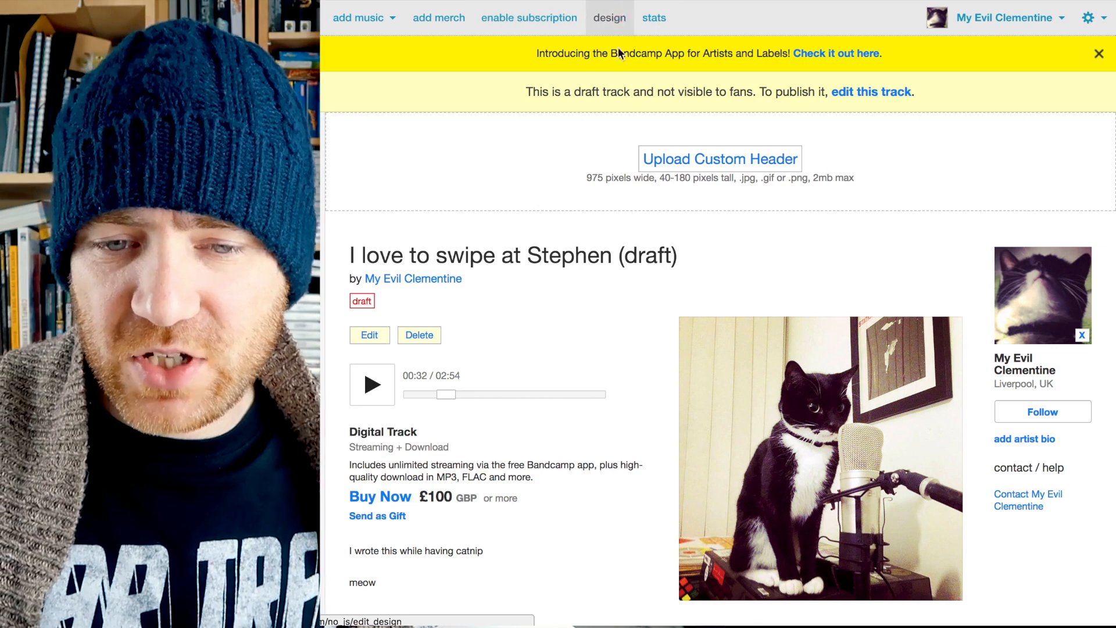
{"action": "scroll", "coordinate": [415, 477], "scroll_direction": "down", "scroll_amount": 3}
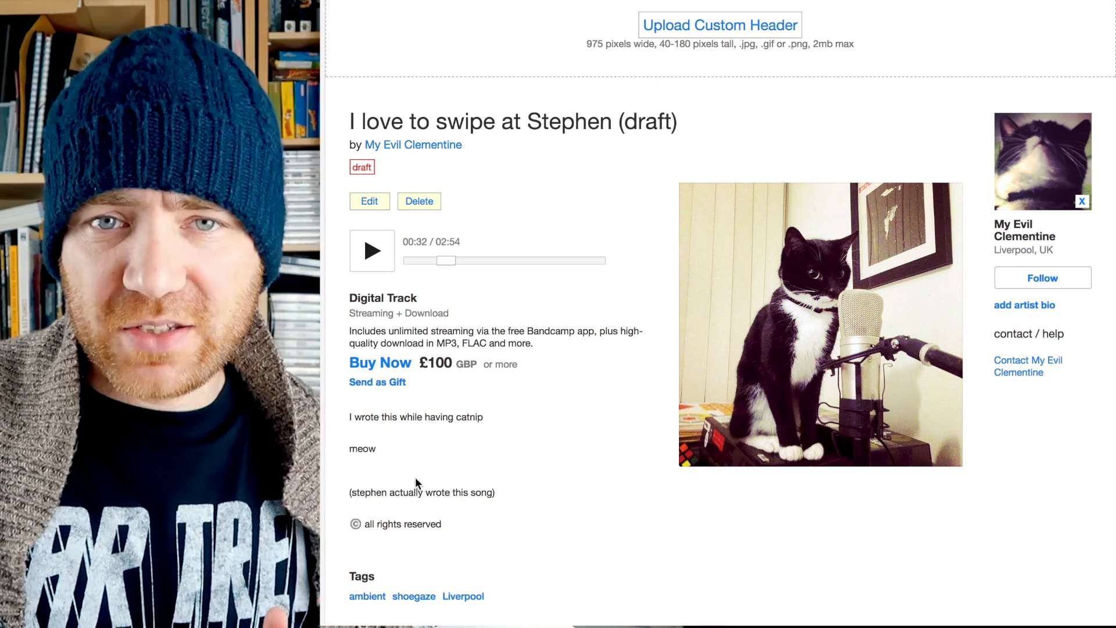
{"action": "scroll", "coordinate": [415, 478], "scroll_direction": "down", "scroll_amount": 2}
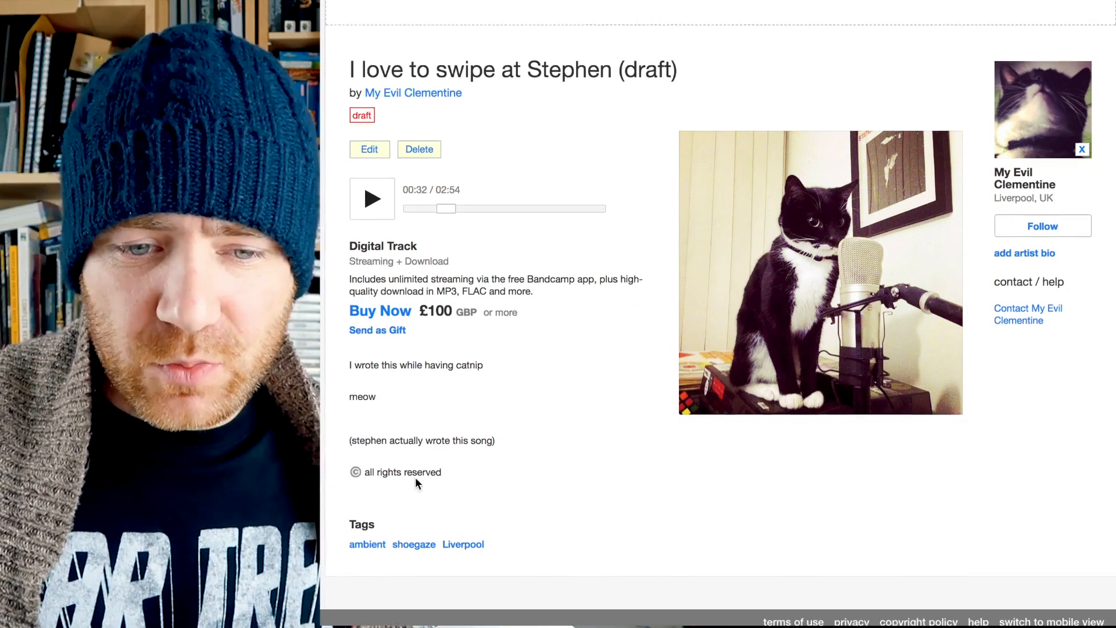
{"action": "left_click", "coordinate": [370, 152]}
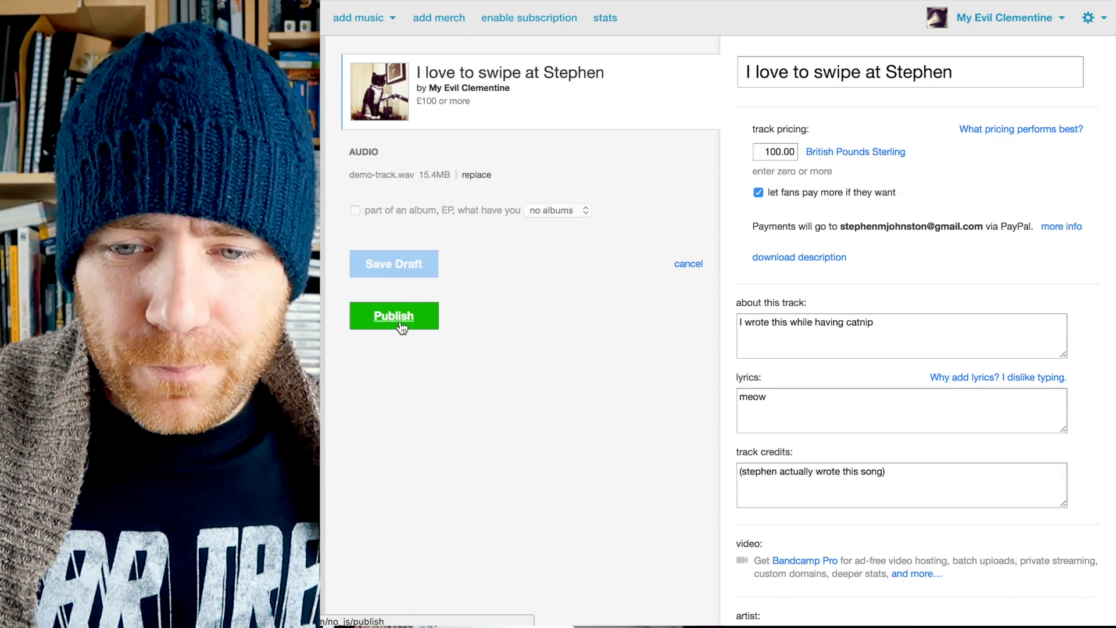
{"action": "left_click", "coordinate": [400, 322]}
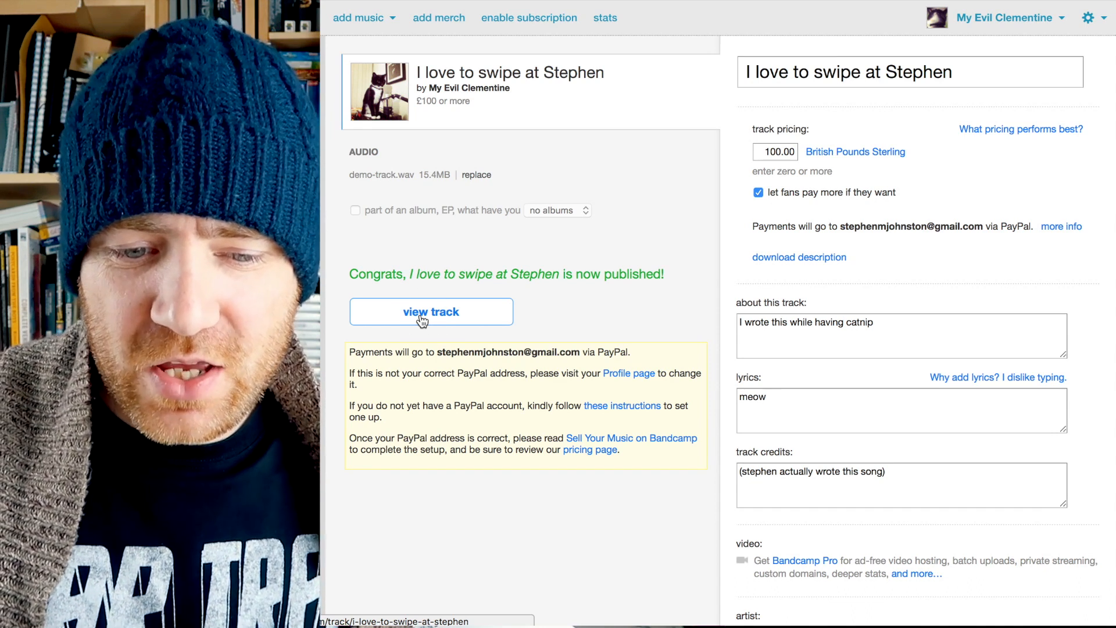
{"action": "left_click", "coordinate": [422, 321]}
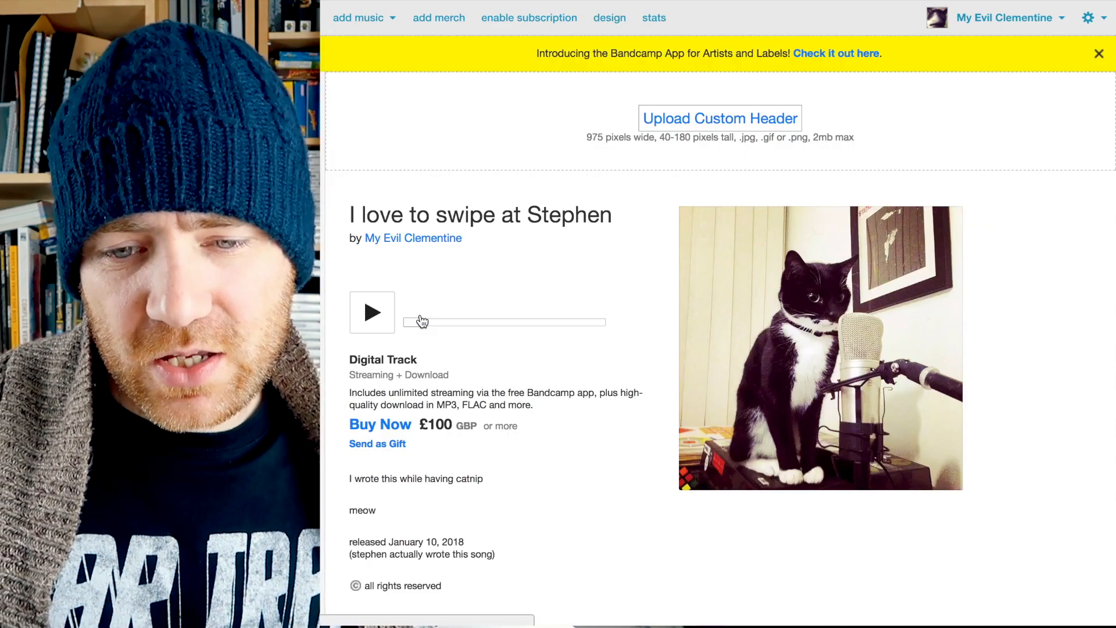